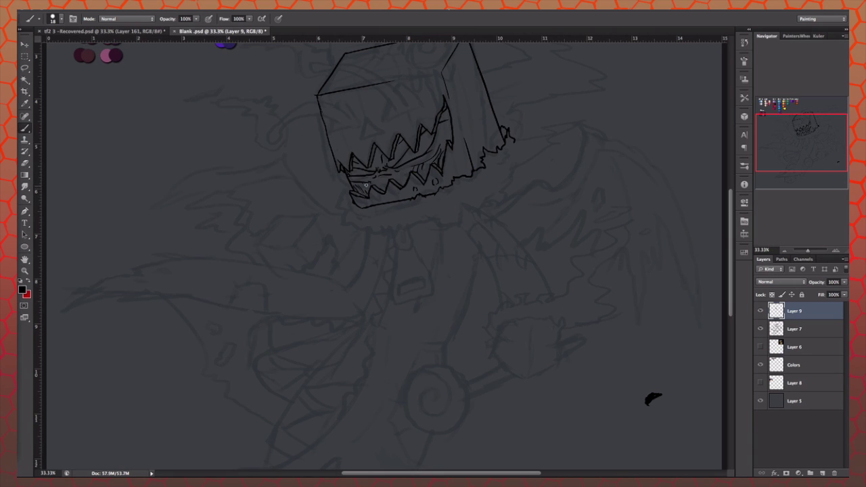
# Step: Draw triangular eyes on the pumpkin face, enlarging the small left eye
pyautogui.moveTo(374, 118)
pyautogui.mouseDown()
pyautogui.moveTo(386, 121)
pyautogui.moveTo(402, 81)
pyautogui.mouseUp()
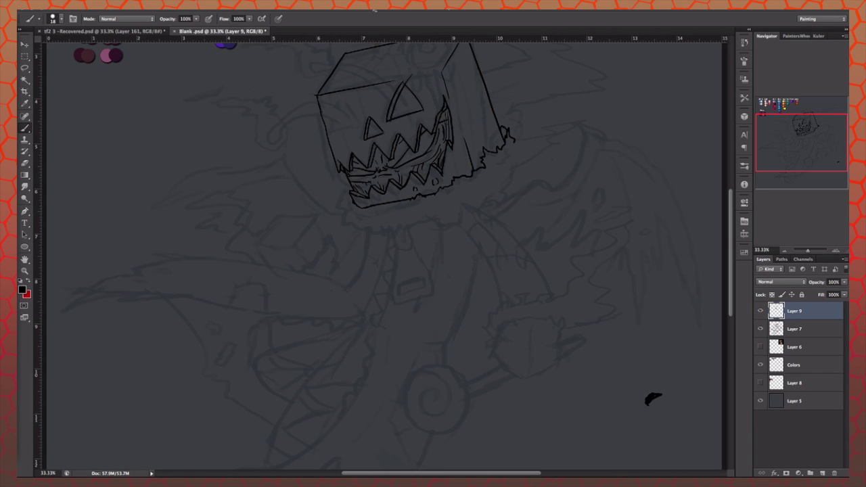
pyautogui.moveTo(374, 119); pyautogui.dragTo(333, 101)
pyautogui.click(178, 11)
pyautogui.scroll(-2, 583, 361)
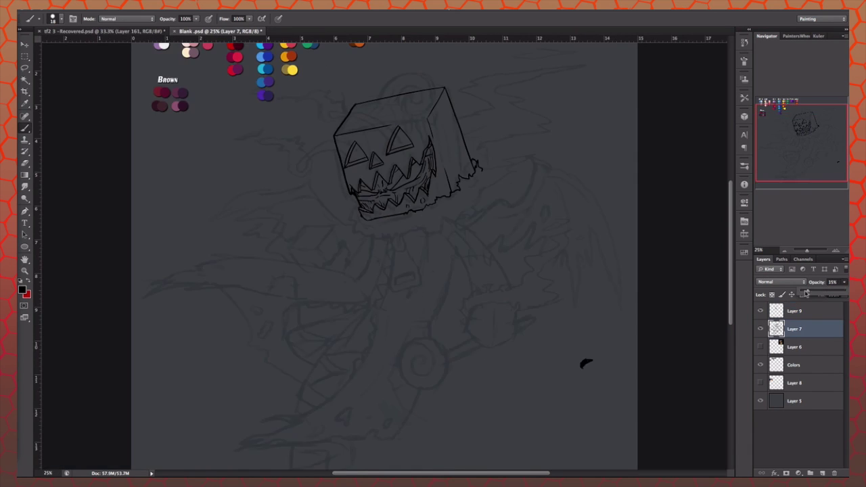
pyautogui.scroll(3, 375, 241)
# Step: Draw a long curling stalk and rotate the upper stalk's end into place
pyautogui.moveTo(330, 204)
pyautogui.mouseDown()
pyautogui.moveTo(216, 215)
pyautogui.moveTo(166, 237)
pyautogui.moveTo(178, 237)
pyautogui.mouseUp()
pyautogui.press('l')
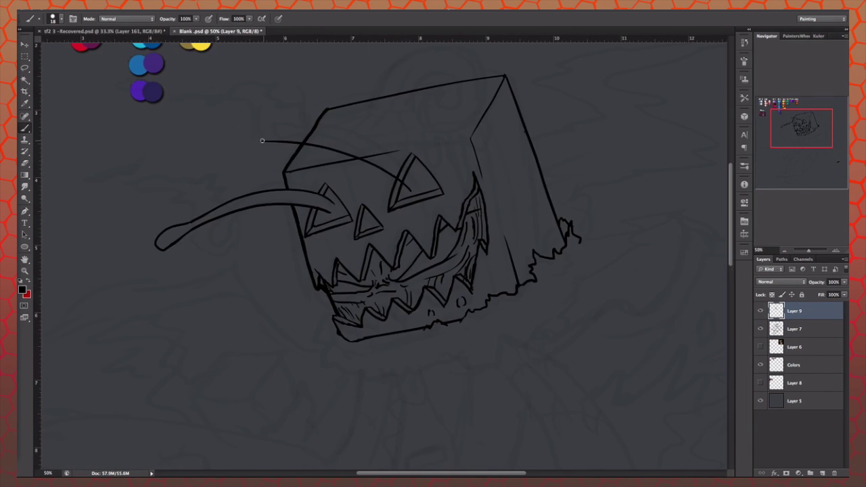
pyautogui.moveTo(317, 196); pyautogui.dragTo(267, 135)
pyautogui.hotkey('ctrl', 't')
pyautogui.moveTo(414, 175); pyautogui.dragTo(422, 151)
pyautogui.press('Return')
pyautogui.hotkey('ctrl', 'd')
pyautogui.press('b')
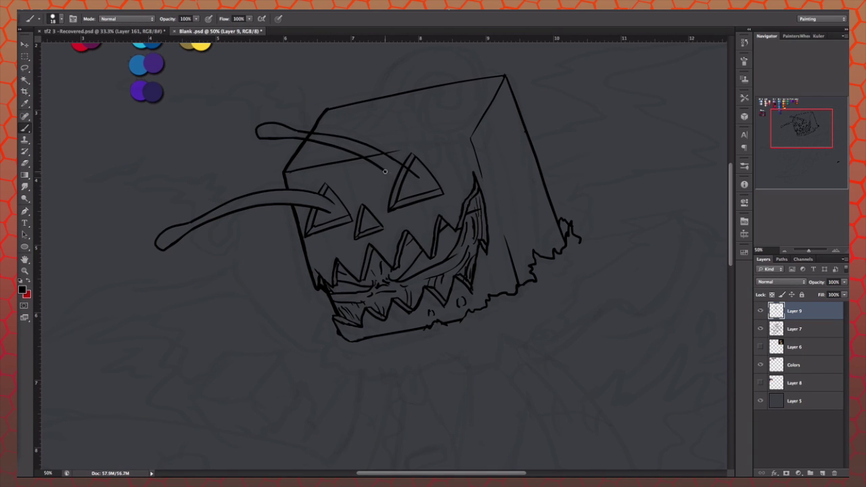
# Step: Brush a furry collar around the pumpkin base and jagged streaks behind the head
pyautogui.scroll(-1, 493, 427)
pyautogui.moveTo(318, 318)
pyautogui.mouseDown()
pyautogui.moveTo(500, 318)
pyautogui.moveTo(581, 250)
pyautogui.mouseUp()
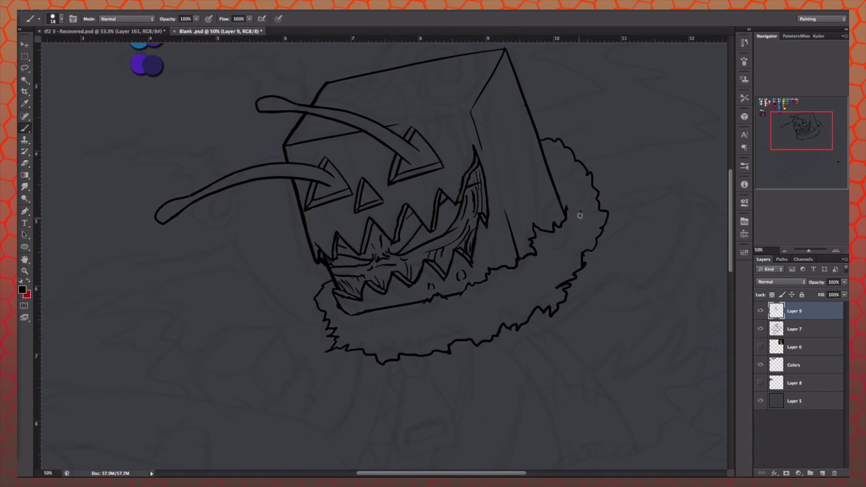
pyautogui.moveTo(568, 156); pyautogui.dragTo(677, 224)
pyautogui.hscroll(3, 426, 266)
pyautogui.moveTo(556, 250); pyautogui.dragTo(427, 266)
pyautogui.moveTo(609, 139); pyautogui.dragTo(491, 168)
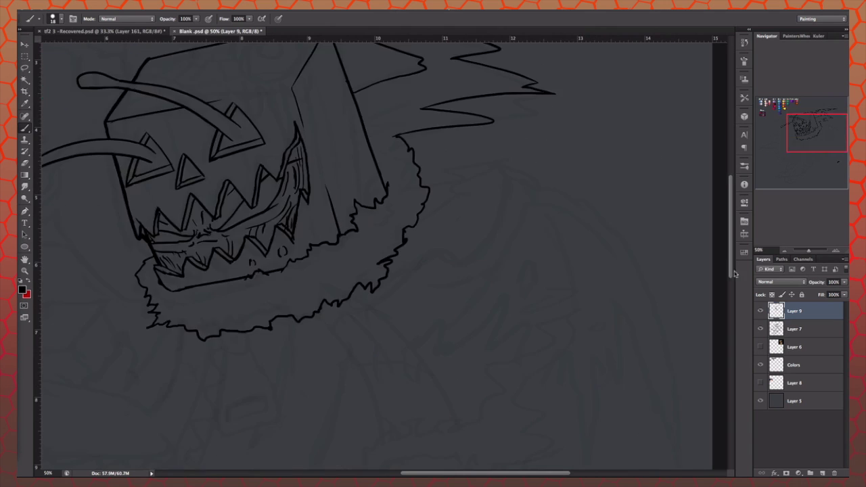
pyautogui.scroll(-5, 433, 271)
pyautogui.hscroll(-3, 433, 271)
# Step: Draw the long coat lines below the pumpkin, redrawing a misplaced one
pyautogui.moveTo(451, 188); pyautogui.dragTo(398, 351)
pyautogui.moveTo(504, 216); pyautogui.dragTo(446, 378)
pyautogui.hotkey('ctrl', 'alt', 'z')
pyautogui.hotkey('ctrl', 'alt', 'z')
pyautogui.moveTo(447, 188); pyautogui.dragTo(401, 344)
pyautogui.moveTo(508, 168); pyautogui.dragTo(443, 392)
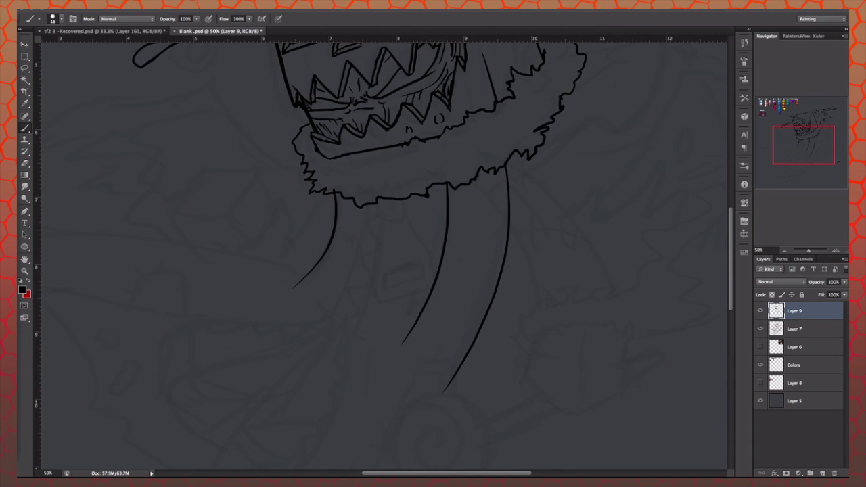
# Step: Ink the zipper pull and strap with a buckle loop down the coat
pyautogui.moveTo(379, 200)
pyautogui.mouseDown()
pyautogui.moveTo(404, 197)
pyautogui.moveTo(386, 215)
pyautogui.moveTo(406, 223)
pyautogui.moveTo(389, 297)
pyautogui.mouseUp()
pyautogui.moveTo(420, 229); pyautogui.dragTo(443, 278)
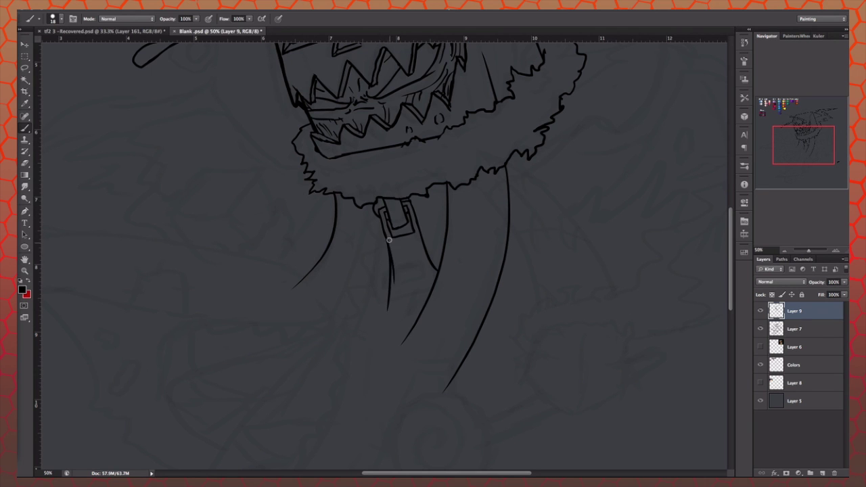
pyautogui.moveTo(389, 299); pyautogui.dragTo(444, 279)
pyautogui.moveTo(414, 239)
pyautogui.mouseDown()
pyautogui.moveTo(409, 270)
pyautogui.moveTo(433, 268)
pyautogui.mouseUp()
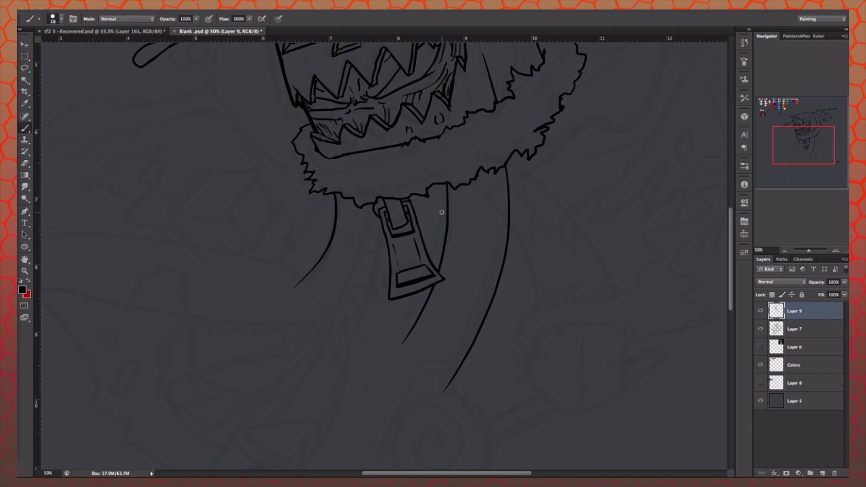
# Step: Sketch the swooping cape edge at lower left with an inner fold
pyautogui.hotkey('ctrl', '-')
pyautogui.hotkey('ctrl', '-')
pyautogui.moveTo(168, 290)
pyautogui.mouseDown()
pyautogui.moveTo(362, 278)
pyautogui.moveTo(167, 292)
pyautogui.mouseUp()
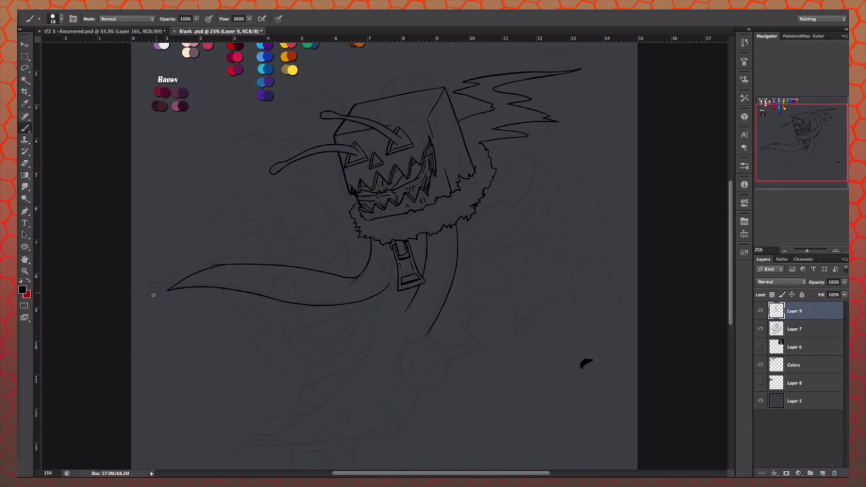
pyautogui.scroll(-3, 377, 297)
pyautogui.moveTo(221, 228)
pyautogui.mouseDown()
pyautogui.moveTo(211, 399)
pyautogui.moveTo(305, 318)
pyautogui.mouseUp()
pyautogui.moveTo(248, 243); pyautogui.dragTo(265, 277)
pyautogui.moveTo(209, 399)
pyautogui.mouseDown()
pyautogui.moveTo(395, 375)
pyautogui.moveTo(428, 243)
pyautogui.mouseUp()
pyautogui.moveTo(373, 240); pyautogui.dragTo(297, 319)
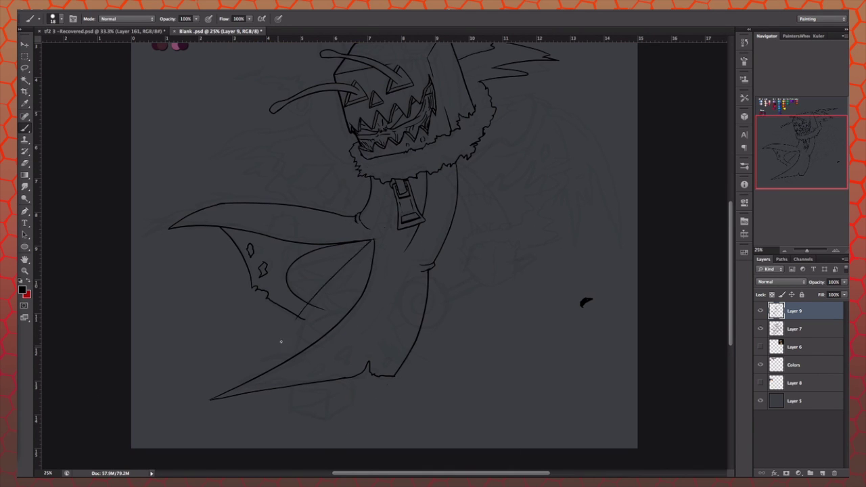
pyautogui.hotkey('ctrl', 'z')
# Step: Draw the coat's long diagonal edge and the lower coat and leg outline
pyautogui.moveTo(292, 245); pyautogui.dragTo(322, 310)
pyautogui.moveTo(373, 239); pyautogui.dragTo(292, 357)
pyautogui.moveTo(288, 387); pyautogui.dragTo(321, 424)
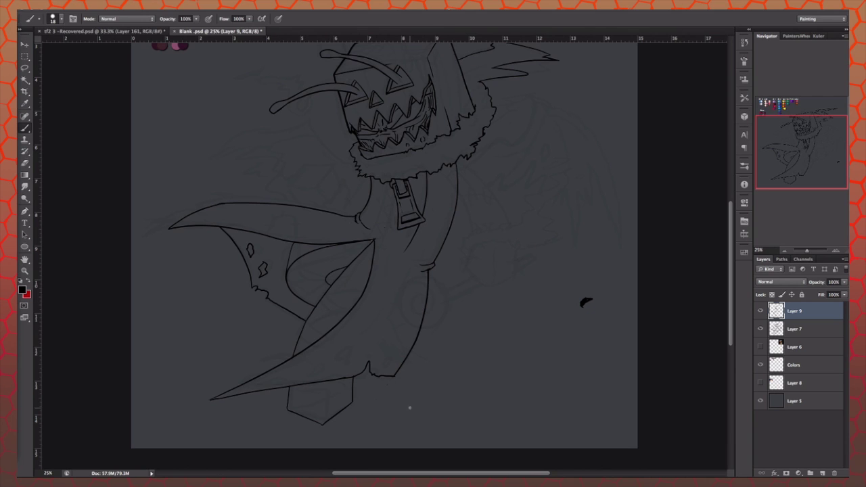
pyautogui.hotkey('ctrl', '+')
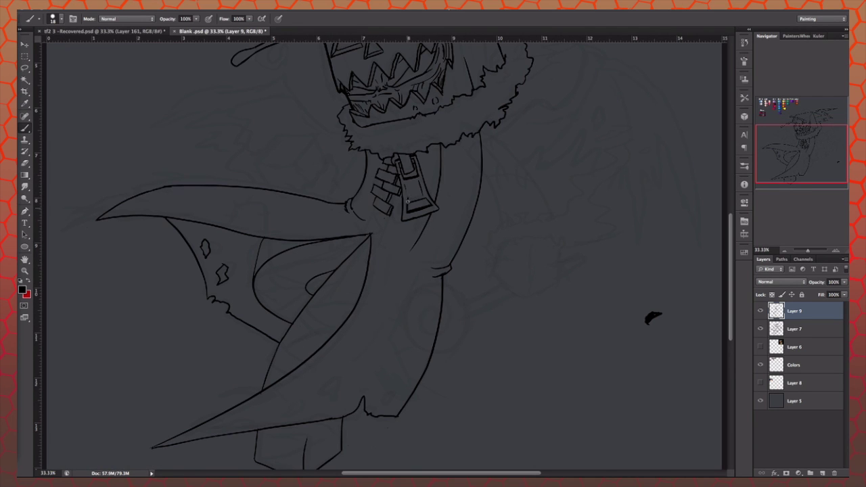
# Step: Add more zipper teeth and torn holes along the coat edge
pyautogui.moveTo(367, 200); pyautogui.dragTo(373, 232)
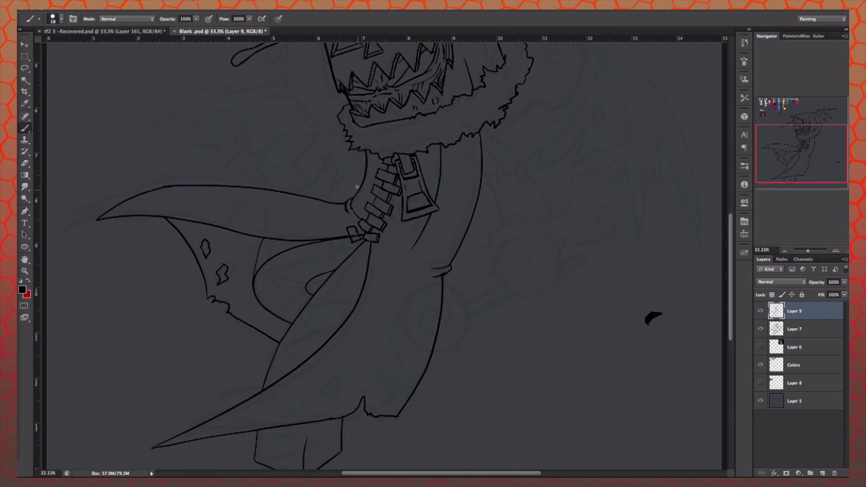
pyautogui.moveTo(320, 394); pyautogui.dragTo(344, 387)
pyautogui.moveTo(418, 373); pyautogui.dragTo(410, 392)
pyautogui.moveTo(238, 424); pyautogui.dragTo(208, 441)
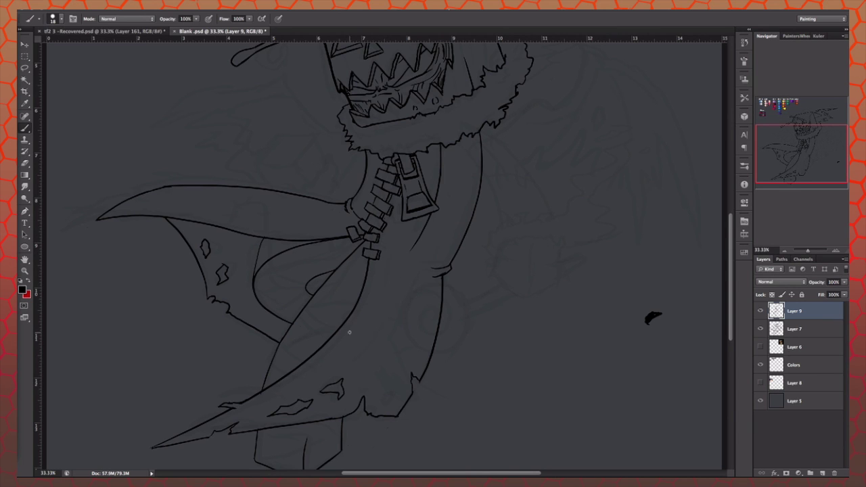
# Step: Ink the small cube with flame strokes to its left
pyautogui.scroll(2, 349, 331)
pyautogui.moveTo(318, 156); pyautogui.dragTo(328, 196)
pyautogui.moveTo(253, 183)
pyautogui.mouseDown()
pyautogui.moveTo(318, 156)
pyautogui.moveTo(267, 209)
pyautogui.mouseUp()
pyautogui.moveTo(298, 216); pyautogui.dragTo(342, 165)
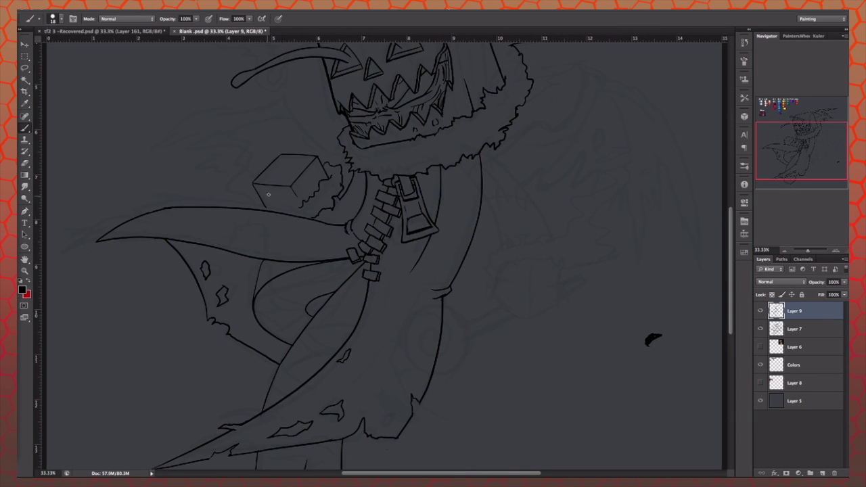
pyautogui.moveTo(100, 159); pyautogui.dragTo(267, 138)
# Step: Sketch a blocky boot and wrapping lines on the leg, refining the coat flap's top
pyautogui.scroll(-2, 272, 352)
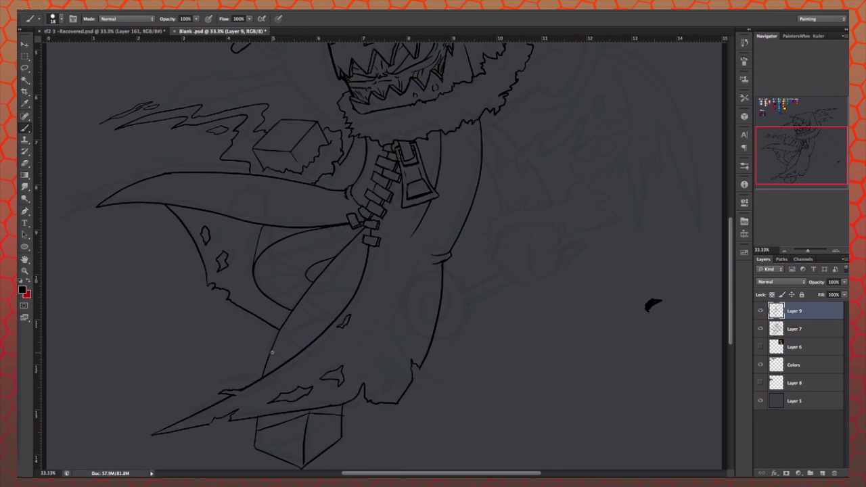
pyautogui.moveTo(270, 364); pyautogui.dragTo(296, 350)
pyautogui.moveTo(280, 329); pyautogui.dragTo(338, 315)
pyautogui.moveTo(300, 303); pyautogui.dragTo(341, 313)
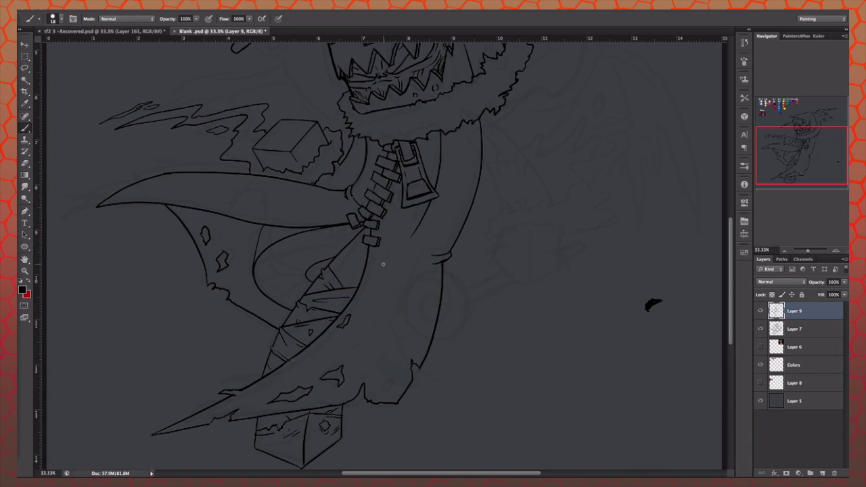
pyautogui.moveTo(277, 228); pyautogui.dragTo(316, 266)
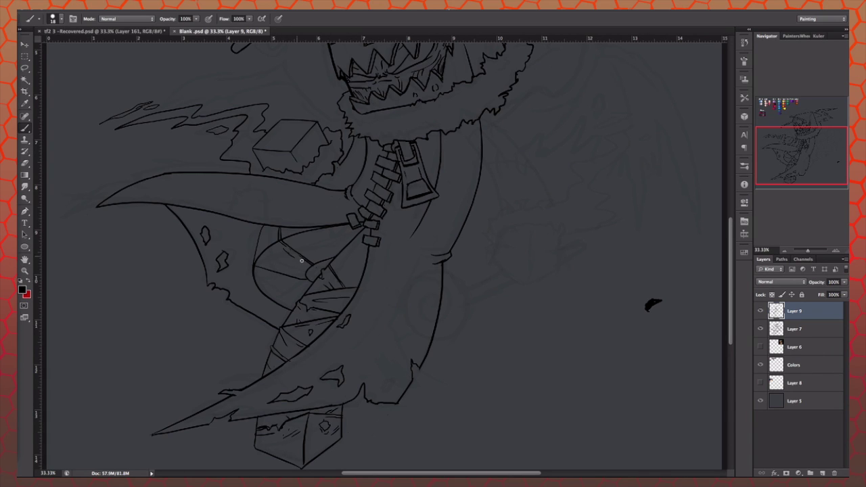
pyautogui.moveTo(260, 228); pyautogui.dragTo(261, 241)
pyautogui.moveTo(291, 255); pyautogui.dragTo(309, 300)
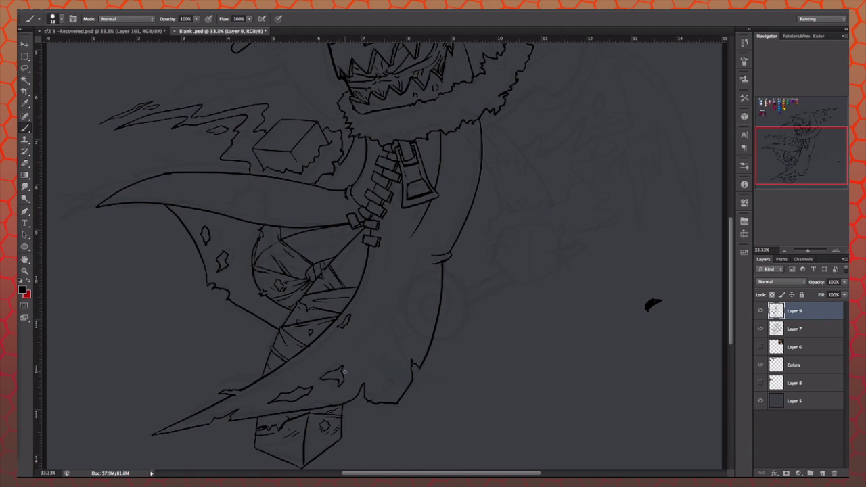
pyautogui.moveTo(238, 173); pyautogui.dragTo(67, 221)
# Step: Sketch a stitched patch on the coat flap and a spiral horn atop the head
pyautogui.moveTo(218, 207)
pyautogui.mouseDown()
pyautogui.moveTo(257, 196)
pyautogui.moveTo(262, 221)
pyautogui.mouseUp()
pyautogui.scroll(3, 236, 150)
pyautogui.scroll(3, 404, 120)
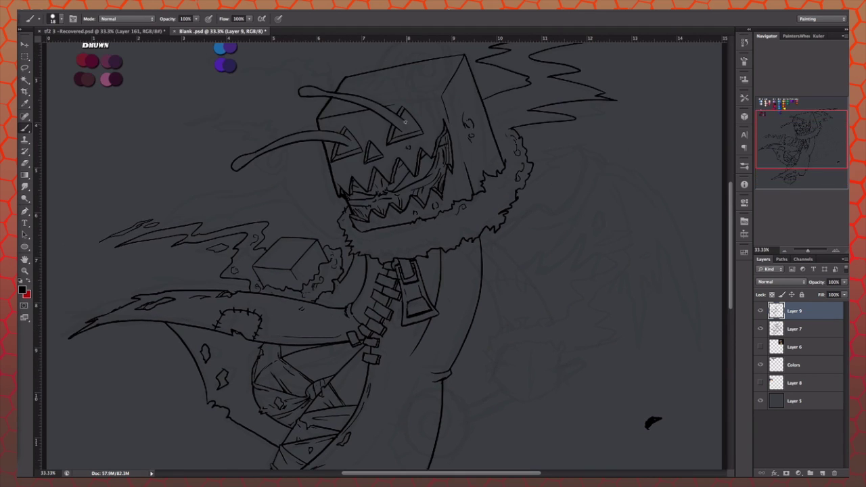
pyautogui.scroll(1, 411, 122)
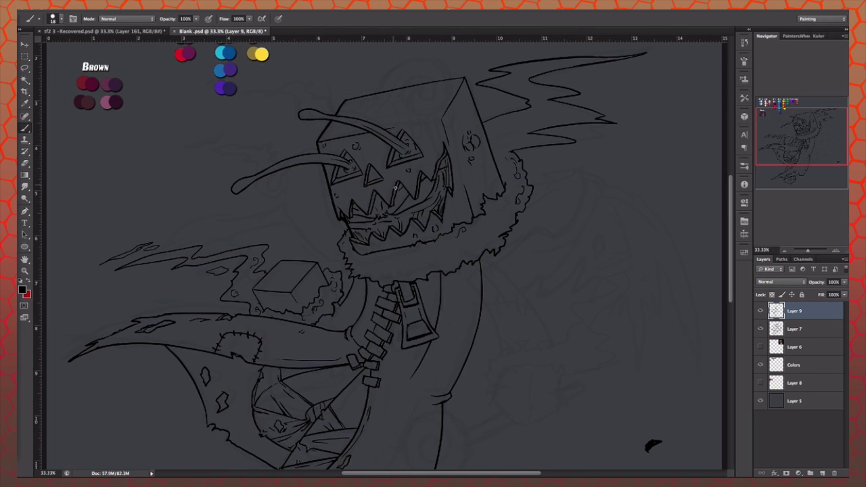
pyautogui.scroll(2, 248, 159)
pyautogui.moveTo(376, 143)
pyautogui.mouseDown()
pyautogui.moveTo(443, 130)
pyautogui.moveTo(413, 140)
pyautogui.moveTo(391, 127)
pyautogui.mouseUp()
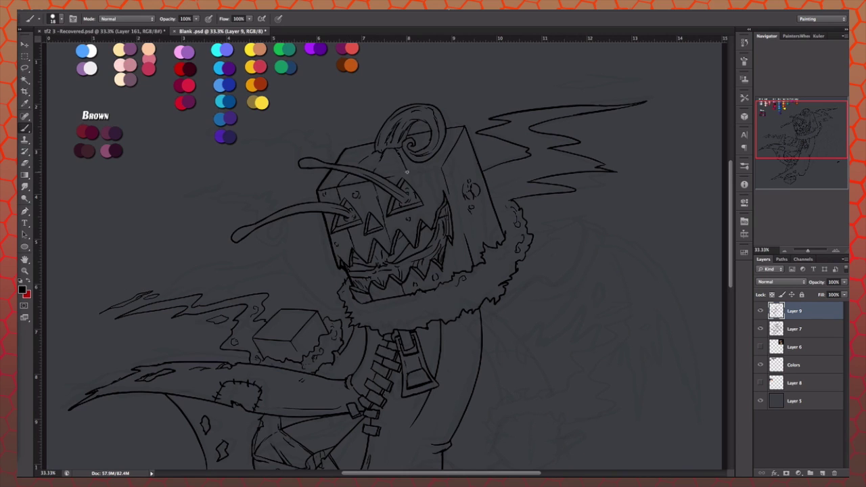
# Step: Ink plank lines on the right side of the pumpkin head
pyautogui.moveTo(457, 163); pyautogui.dragTo(482, 233)
pyautogui.moveTo(462, 138); pyautogui.dragTo(497, 241)
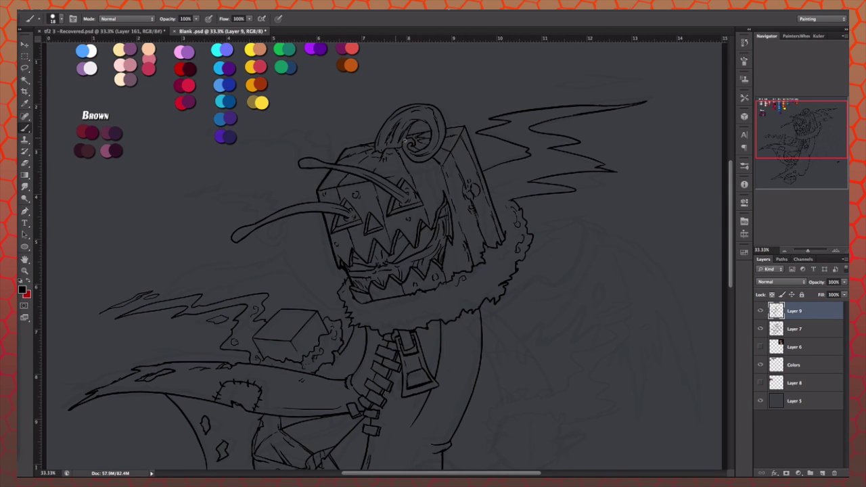
pyautogui.scroll(-1, 474, 224)
pyautogui.moveTo(478, 166); pyautogui.dragTo(525, 421)
pyautogui.scroll(-2, 471, 236)
# Step: Draw the hanging scarf with a furry cuff and the long diagonal staff
pyautogui.moveTo(479, 251); pyautogui.dragTo(473, 467)
pyautogui.scroll(-1, 473, 284)
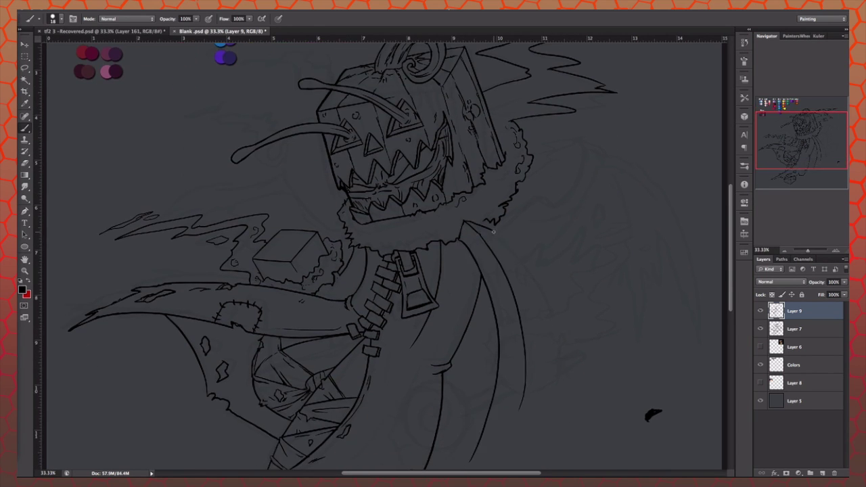
pyautogui.scroll(-2, 473, 284)
pyautogui.moveTo(491, 352); pyautogui.dragTo(563, 348)
pyautogui.moveTo(490, 309)
pyautogui.mouseDown()
pyautogui.moveTo(563, 316)
pyautogui.moveTo(572, 298)
pyautogui.moveTo(389, 398)
pyautogui.mouseUp()
pyautogui.moveTo(549, 301); pyautogui.dragTo(501, 331)
# Step: Draw the candy circle with the Ellipse tool, ink its spiral and flames beside the staff
pyautogui.press('u')
pyautogui.moveTo(403, 324); pyautogui.dragTo(471, 392)
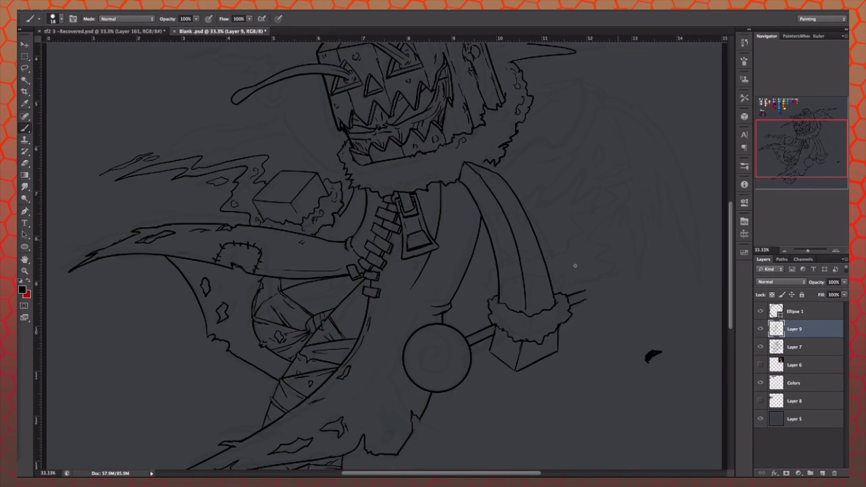
pyautogui.moveTo(561, 291)
pyautogui.mouseDown()
pyautogui.moveTo(683, 193)
pyautogui.moveTo(714, 192)
pyautogui.mouseUp()
pyautogui.moveTo(436, 348); pyautogui.dragTo(453, 331)
# Step: Ink feather cuts and edges on the right wing, undoing a stray left-arm line
pyautogui.hotkey('ctrl', '-')
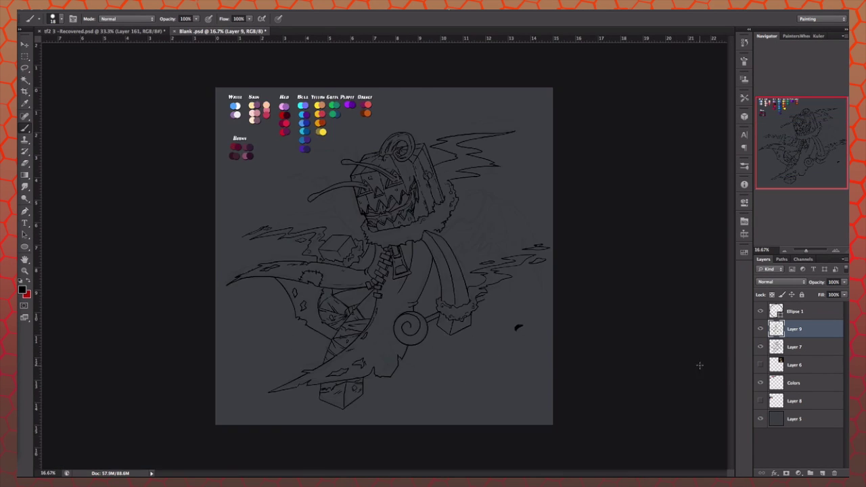
pyautogui.hotkey('ctrl', '+')
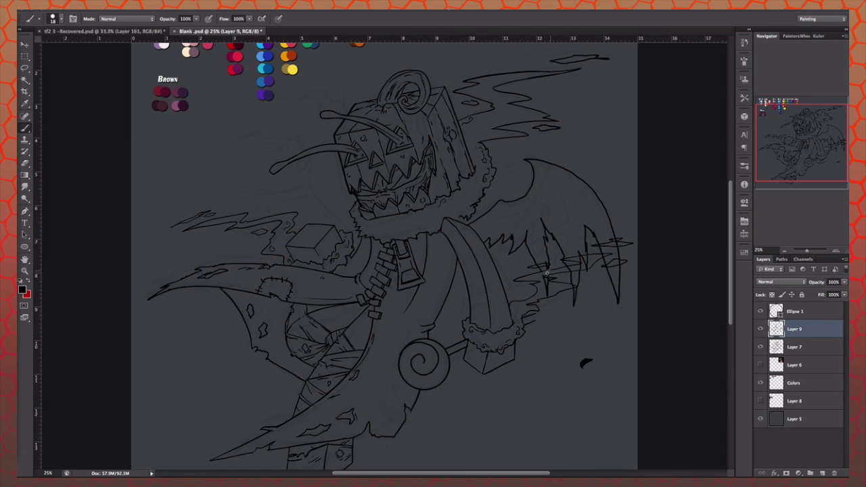
pyautogui.moveTo(545, 179); pyautogui.dragTo(571, 257)
pyautogui.moveTo(588, 186); pyautogui.dragTo(558, 241)
pyautogui.moveTo(525, 206); pyautogui.dragTo(541, 253)
pyautogui.moveTo(344, 173); pyautogui.dragTo(274, 204)
pyautogui.hotkey('ctrl', 'z')
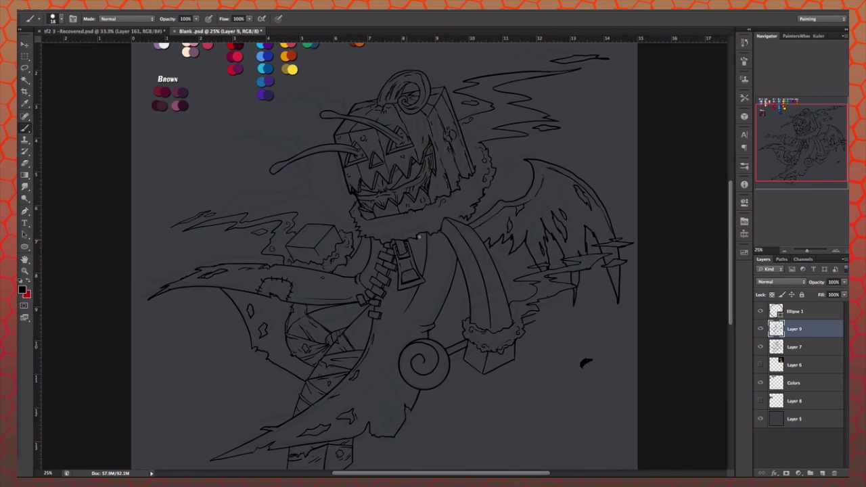
# Step: Add shoulder and neck marks, scarf-strap stitches, antenna flame tips and a ragged left wing
pyautogui.moveTo(483, 203)
pyautogui.mouseDown()
pyautogui.moveTo(507, 145)
pyautogui.moveTo(490, 199)
pyautogui.mouseUp()
pyautogui.moveTo(379, 236); pyautogui.dragTo(407, 229)
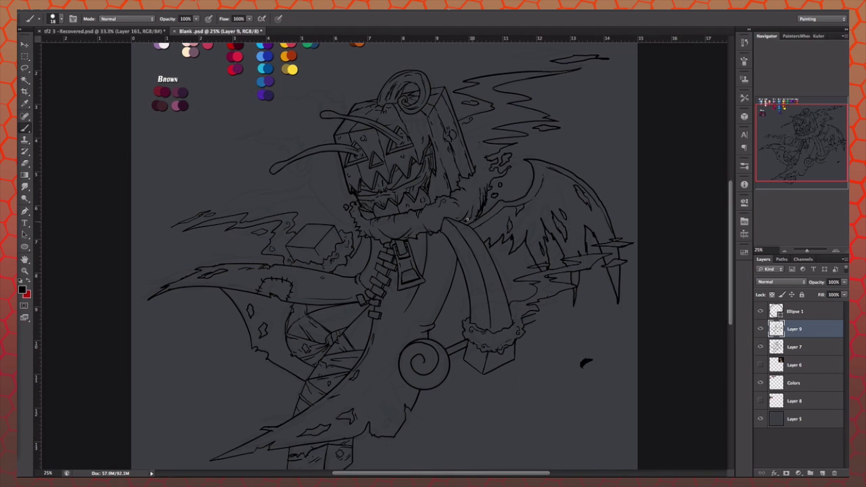
pyautogui.moveTo(471, 298); pyautogui.dragTo(506, 289)
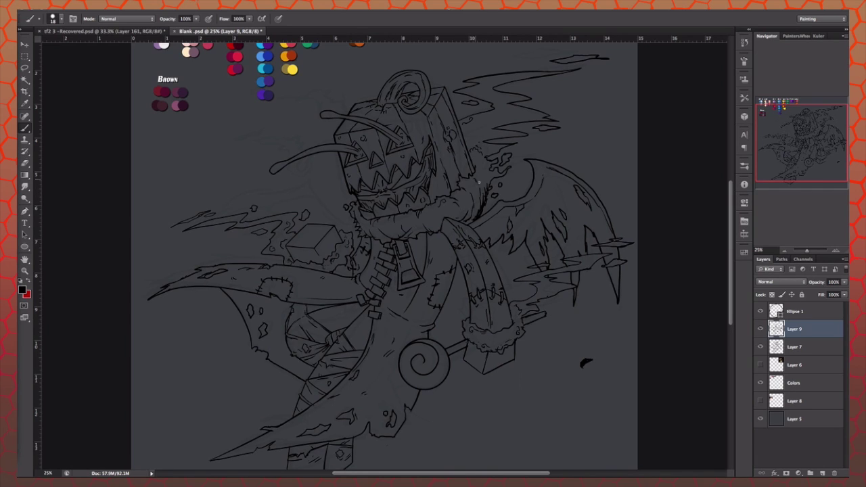
pyautogui.moveTo(276, 175); pyautogui.dragTo(237, 154)
pyautogui.moveTo(335, 125); pyautogui.dragTo(290, 92)
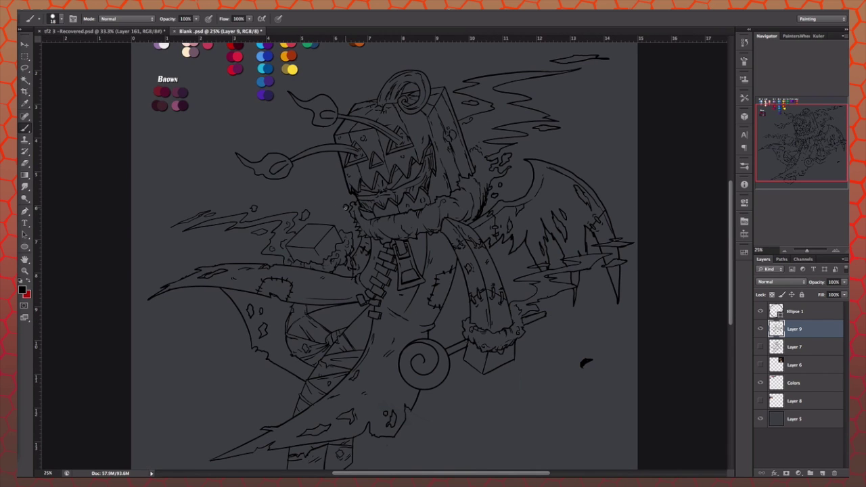
pyautogui.moveTo(346, 207); pyautogui.dragTo(284, 203)
pyautogui.moveTo(545, 173); pyautogui.dragTo(558, 233)
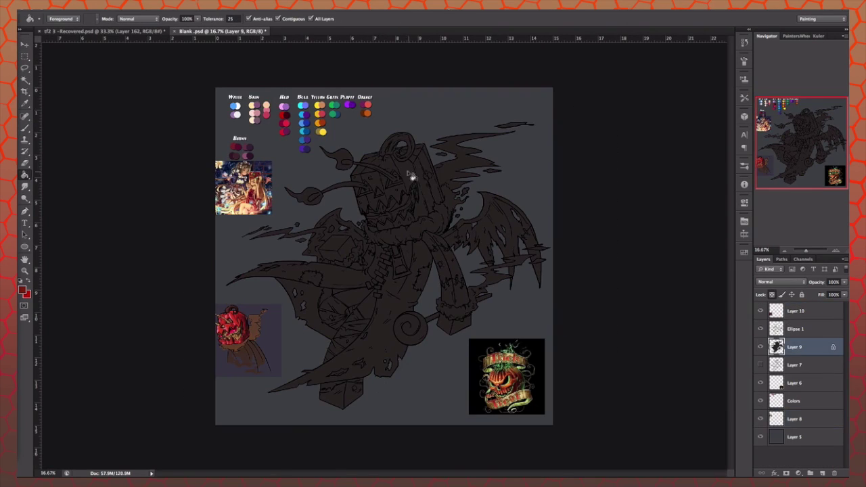
# Step: Fill the pumpkin head red and the antennae, smoke, fur, cuffs and coat brown
pyautogui.click(411, 176)
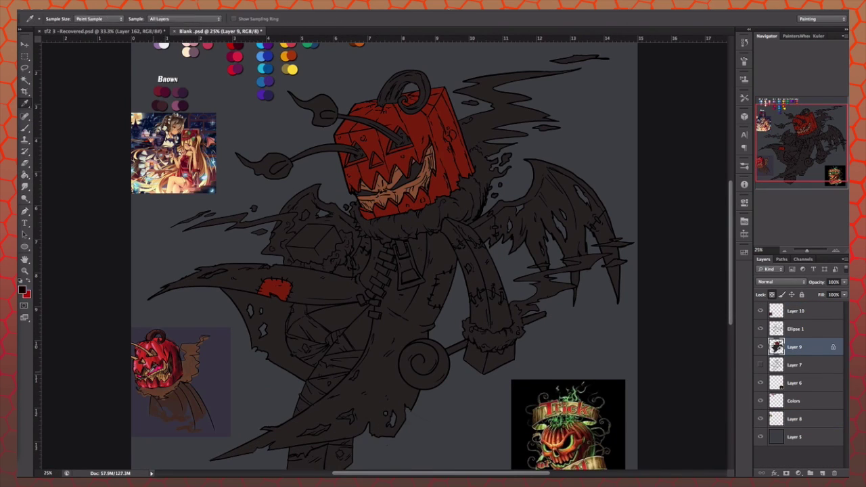
pyautogui.click(406, 179)
pyautogui.click(372, 132)
pyautogui.click(325, 154)
pyautogui.click(474, 118)
pyautogui.click(535, 322)
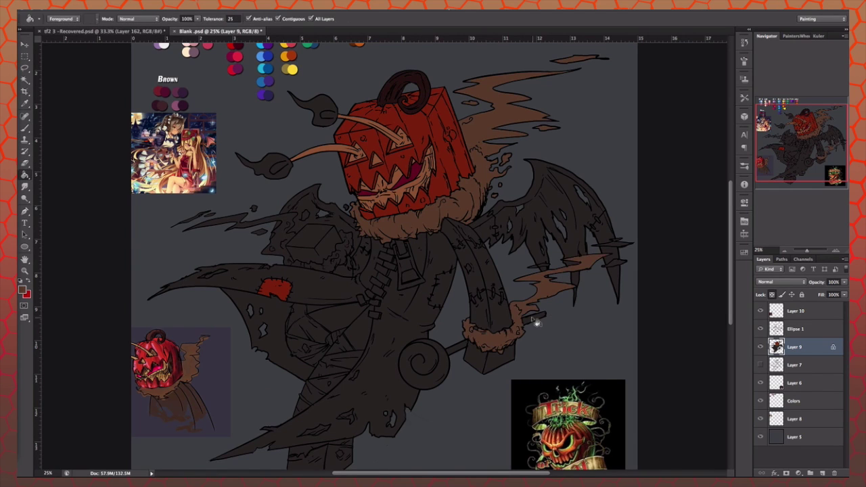
pyautogui.click(237, 223)
pyautogui.click(443, 287)
pyautogui.click(339, 352)
pyautogui.click(473, 271)
pyautogui.click(315, 243)
pyautogui.click(487, 359)
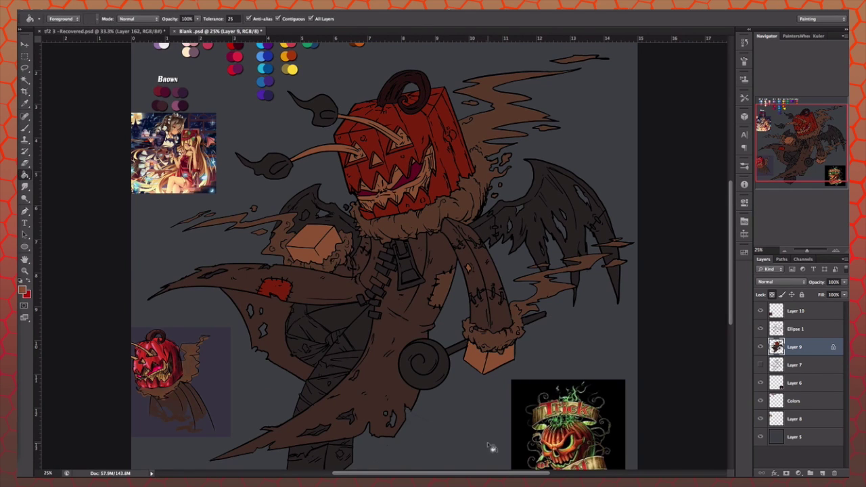
# Step: Fill the antenna flames orange and the wings and torso dark purple
pyautogui.click(318, 112)
pyautogui.click(263, 166)
pyautogui.click(555, 203)
pyautogui.click(325, 223)
pyautogui.click(331, 325)
# Step: Fill both legs light lavender, the lollipop candy red and the zipper lighter grey
pyautogui.press('i')
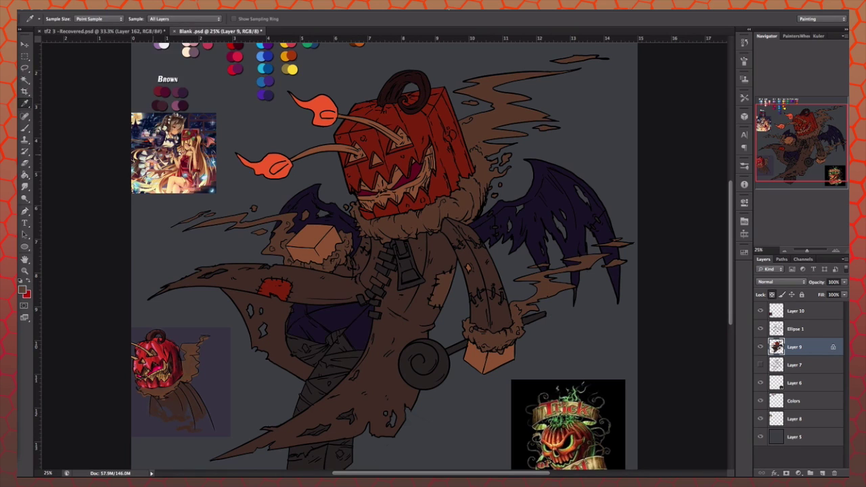
pyautogui.press('g')
pyautogui.click(332, 379)
pyautogui.click(315, 335)
pyautogui.click(318, 453)
pyautogui.scroll(-2, 324, 406)
pyautogui.press('i')
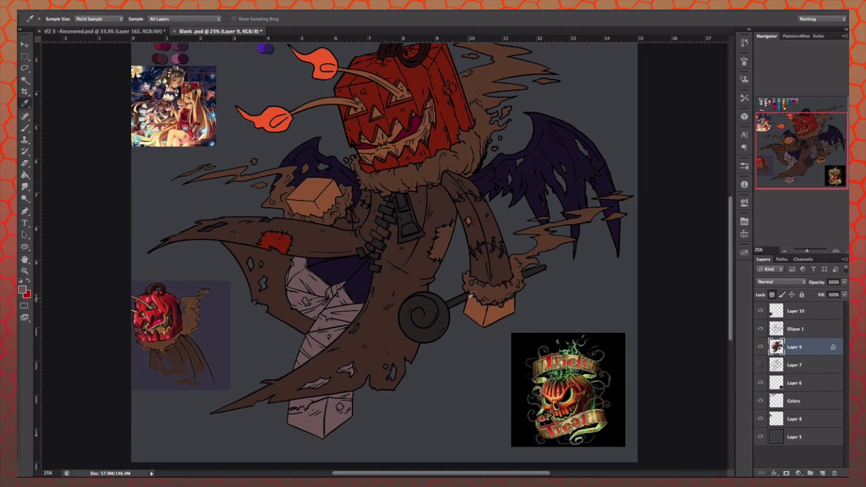
pyautogui.press('g')
pyautogui.click(421, 311)
pyautogui.click(383, 217)
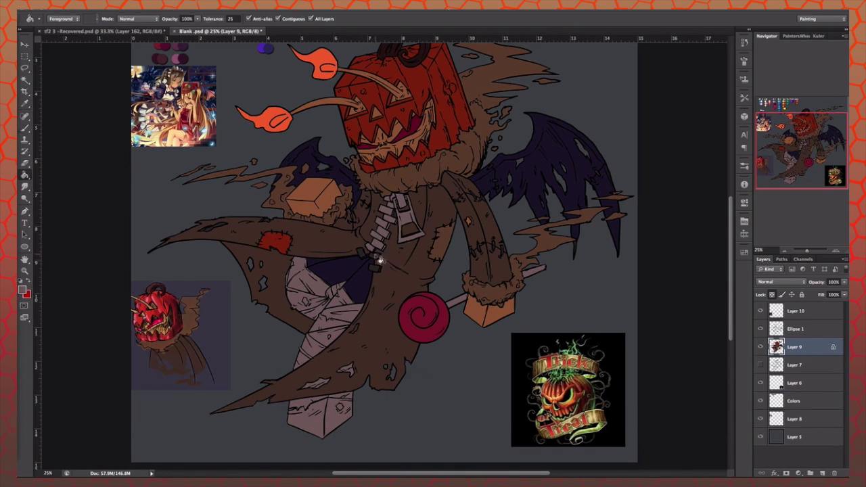
# Step: Choose a dark red-brown in the Color Picker and start brushing with it
pyautogui.press('i')
pyautogui.click(23, 290)
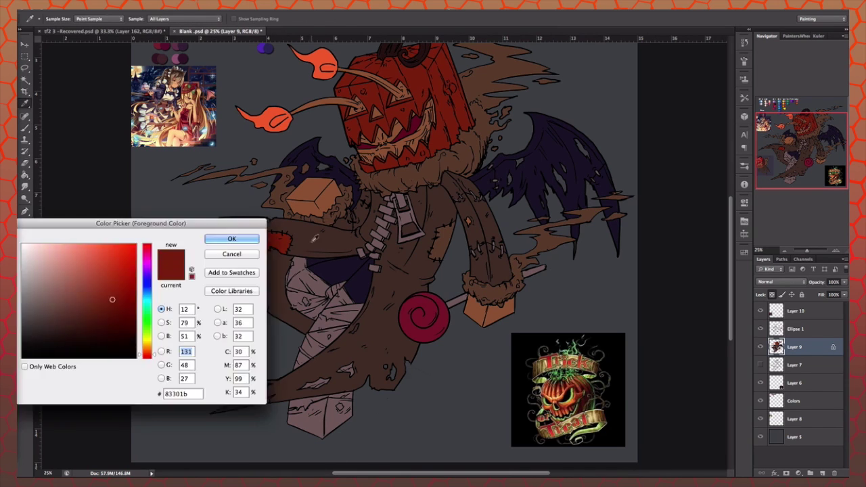
pyautogui.press('Return')
pyautogui.press('b')
pyautogui.moveTo(314, 237); pyautogui.dragTo(349, 175)
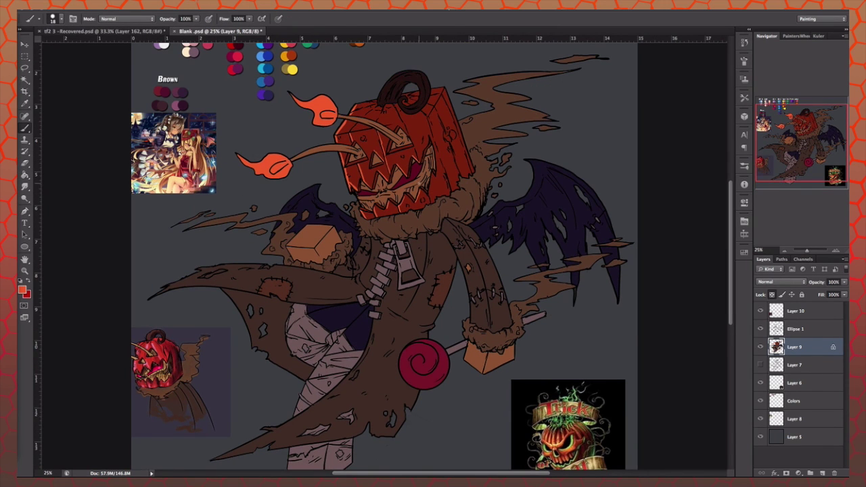
# Step: Paint red onto the wing beside the head; try a darker red head fill, then undo it
pyautogui.moveTo(292, 203); pyautogui.dragTo(315, 192)
pyautogui.rightClick(25, 174)
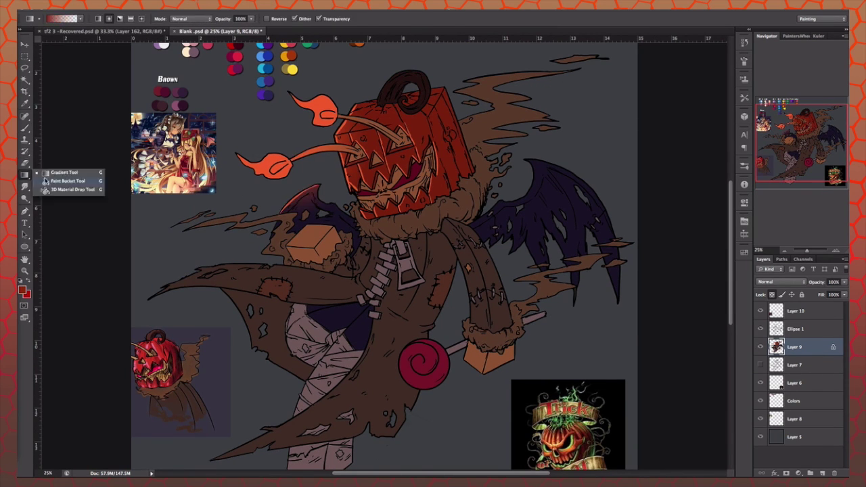
pyautogui.click(61, 180)
pyautogui.click(410, 210)
pyautogui.hotkey('ctrl', 'z')
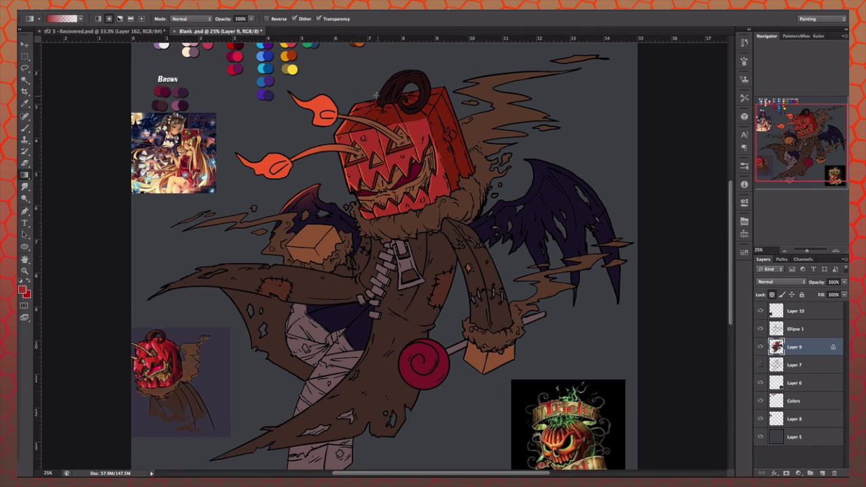
pyautogui.press('b')
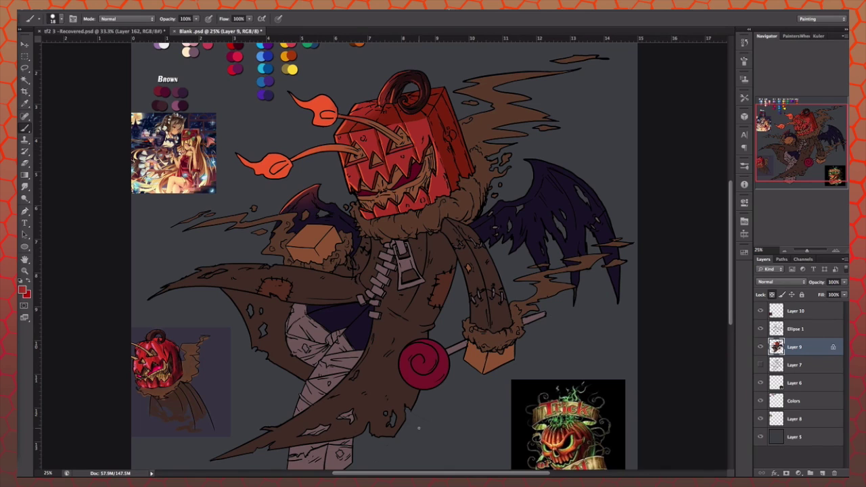
# Step: Paint the fur collar lighter tan and shade around the shoulder box and collar
pyautogui.moveTo(358, 227); pyautogui.dragTo(453, 211)
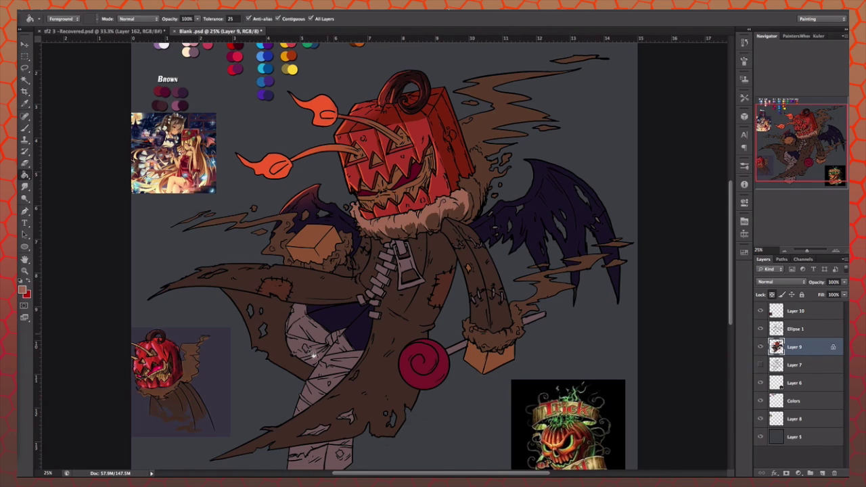
pyautogui.moveTo(338, 257); pyautogui.dragTo(203, 223)
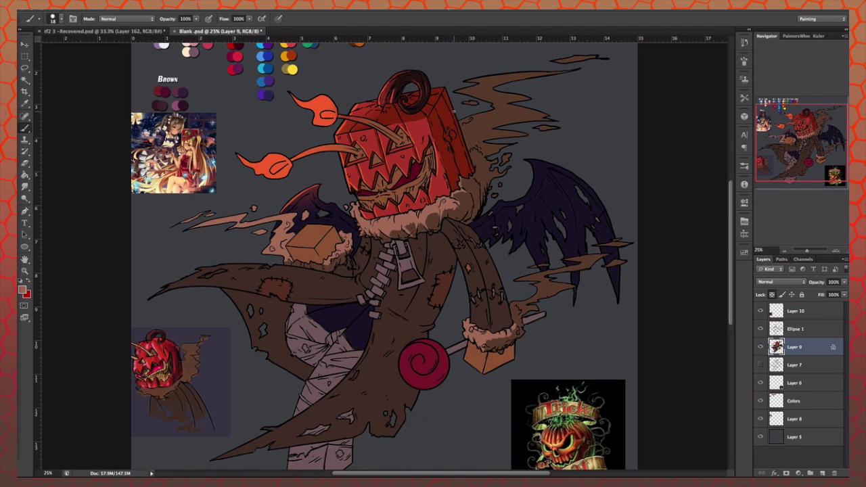
pyautogui.press('g')
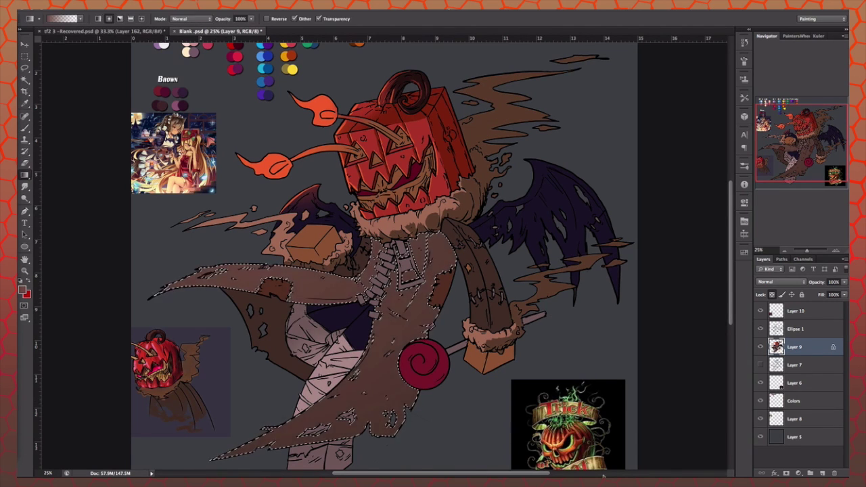
pyautogui.press('b')
pyautogui.hotkey('ctrl', 'd')
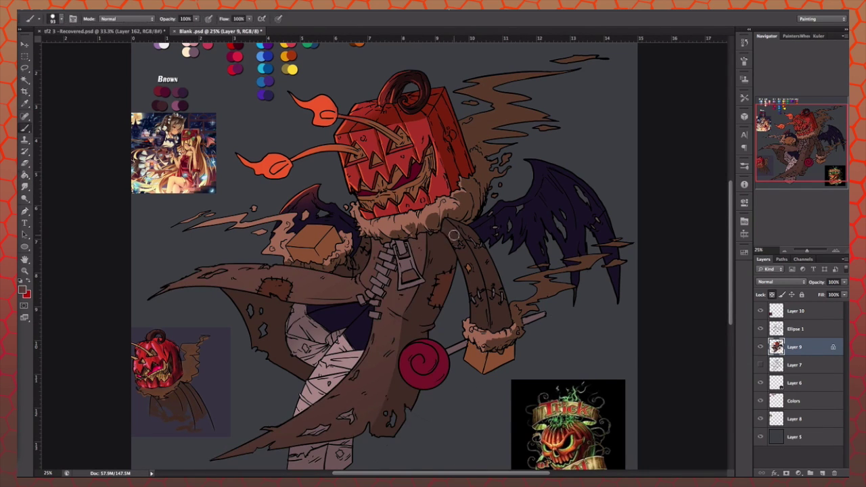
# Step: Sample dark red from the pumpkin and shade its face and right side
pyautogui.click(382, 136)
pyautogui.press('Return')
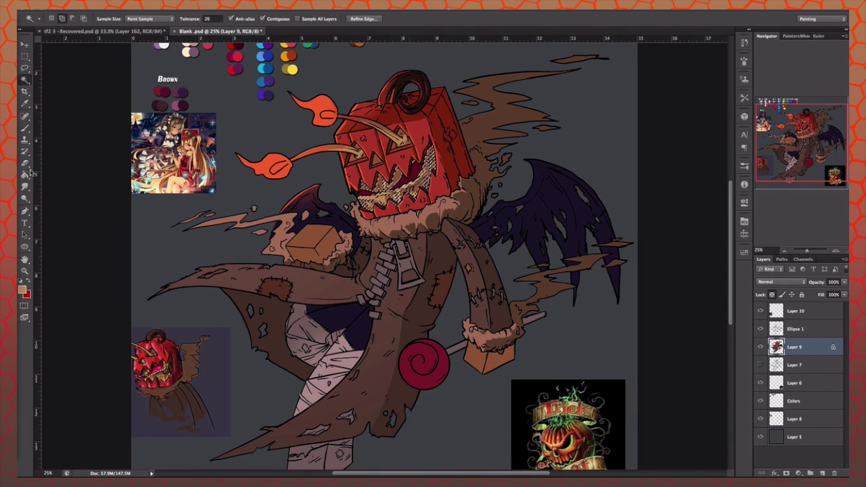
pyautogui.click(429, 163)
pyautogui.press('Return')
pyautogui.moveTo(403, 174); pyautogui.dragTo(430, 190)
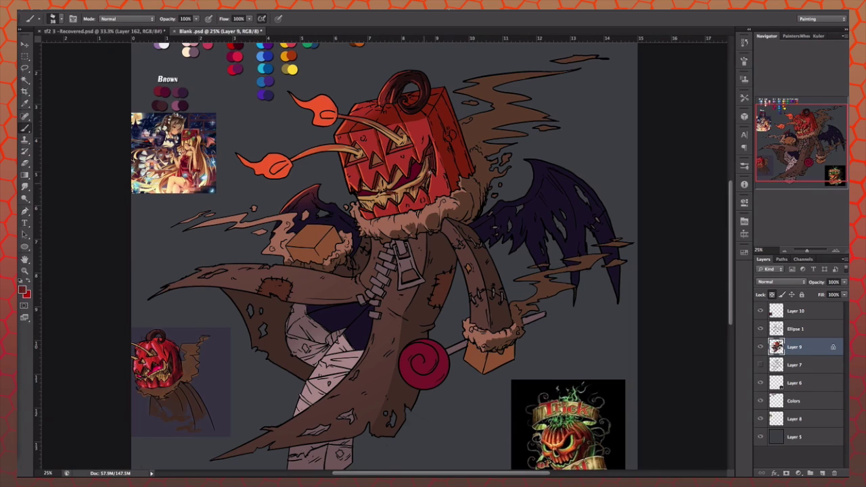
pyautogui.moveTo(365, 203)
pyautogui.mouseDown()
pyautogui.moveTo(420, 192)
pyautogui.moveTo(426, 173)
pyautogui.moveTo(444, 198)
pyautogui.mouseUp()
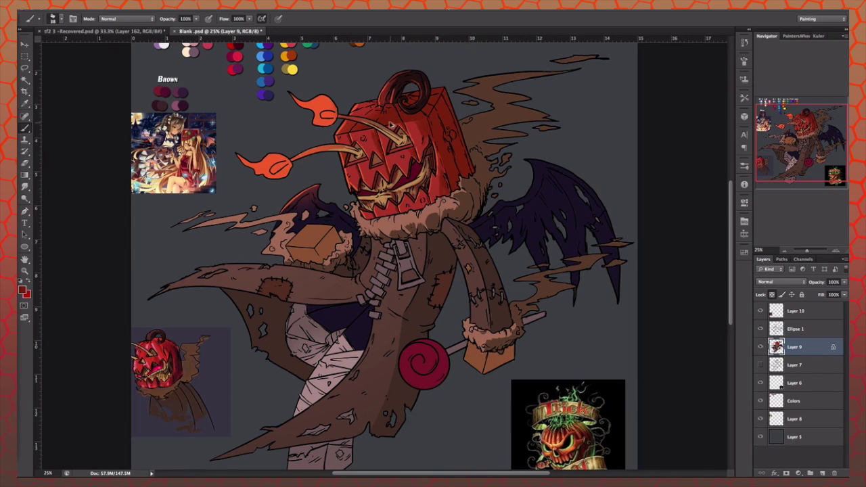
# Step: Add bright orange highlights to the pumpkin's top, face and mouth
pyautogui.moveTo(401, 107); pyautogui.dragTo(399, 121)
pyautogui.moveTo(365, 165); pyautogui.dragTo(362, 182)
pyautogui.moveTo(383, 154); pyautogui.dragTo(382, 170)
pyautogui.moveTo(415, 129); pyautogui.dragTo(414, 156)
pyautogui.moveTo(433, 181); pyautogui.dragTo(432, 199)
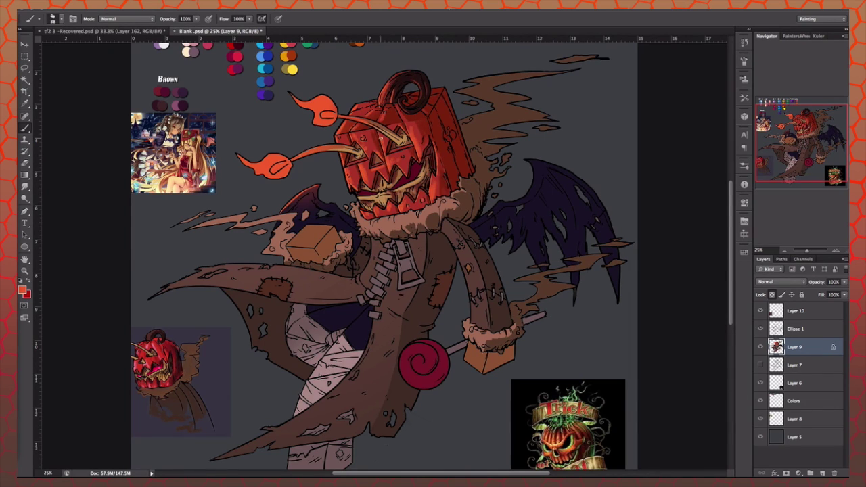
# Step: Paint light highlights along the dark bat wing
pyautogui.moveTo(528, 170); pyautogui.dragTo(522, 198)
pyautogui.moveTo(586, 189); pyautogui.dragTo(585, 204)
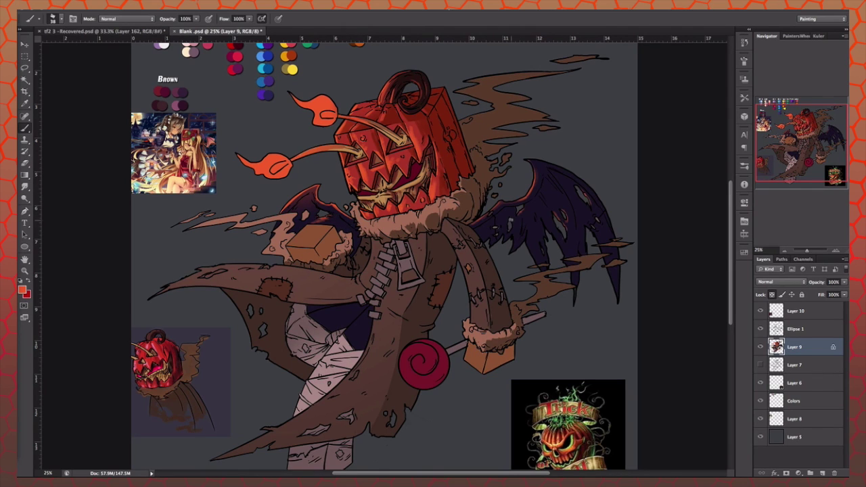
pyautogui.moveTo(511, 219)
pyautogui.mouseDown()
pyautogui.moveTo(509, 230)
pyautogui.moveTo(530, 258)
pyautogui.mouseUp()
pyautogui.moveTo(545, 220); pyautogui.dragTo(529, 250)
pyautogui.press('1')
pyautogui.press('1')
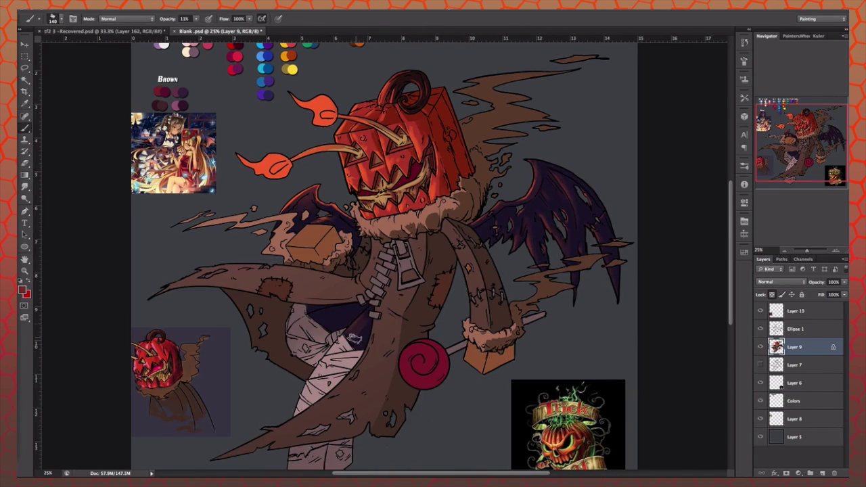
pyautogui.press('0')
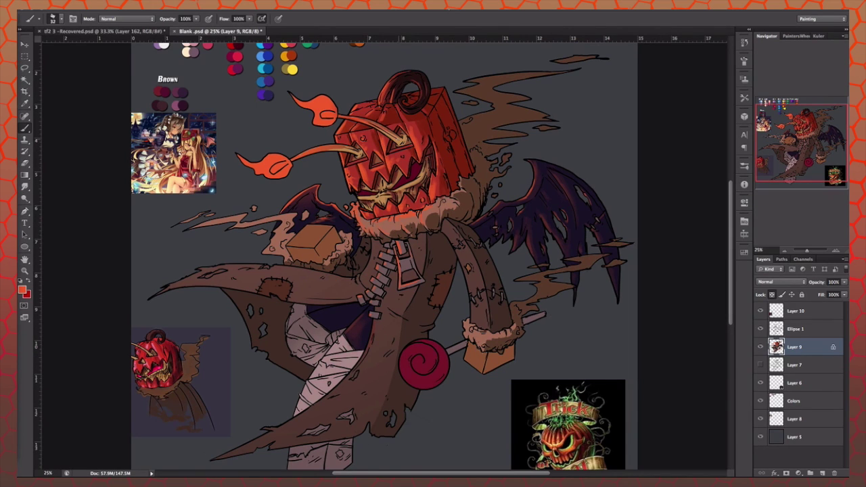
# Step: Highlight the two brown boxes with light tan strokes
pyautogui.moveTo(291, 234)
pyautogui.mouseDown()
pyautogui.moveTo(332, 244)
pyautogui.moveTo(335, 254)
pyautogui.mouseUp()
pyautogui.moveTo(484, 357); pyautogui.dragTo(495, 370)
pyautogui.moveTo(288, 246)
pyautogui.mouseDown()
pyautogui.moveTo(300, 261)
pyautogui.moveTo(197, 269)
pyautogui.mouseUp()
pyautogui.press('4')
pyautogui.press('1')
pyautogui.press('0')
# Step: Add orange rim light along the cape's lower-left edge and right sleeve, then pick a darker colour
pyautogui.moveTo(331, 391); pyautogui.dragTo(219, 458)
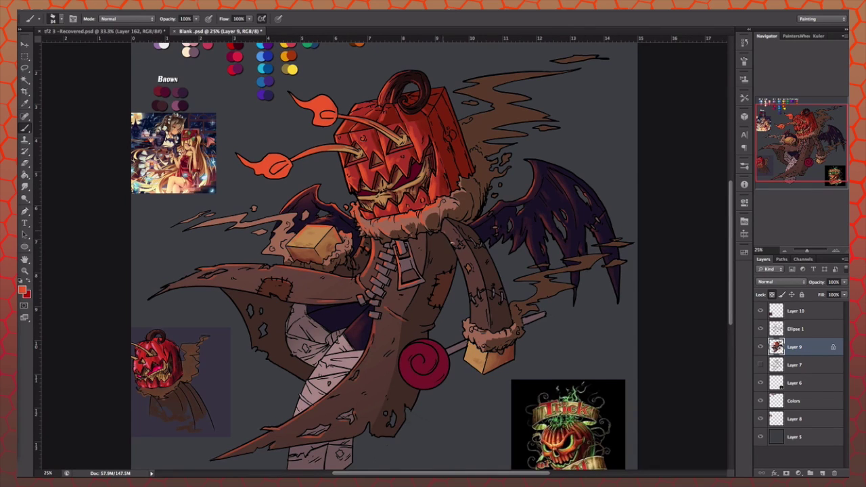
pyautogui.moveTo(457, 252); pyautogui.dragTo(473, 322)
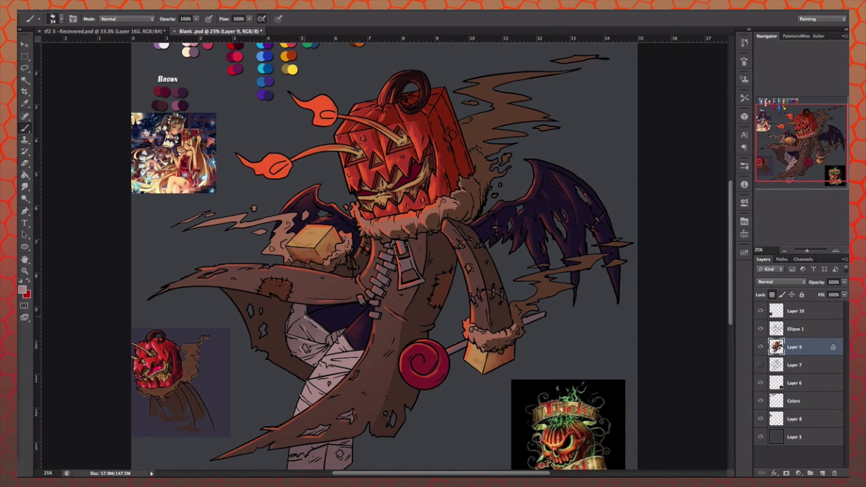
pyautogui.click(22, 290)
pyautogui.click(232, 236)
pyautogui.press('g')
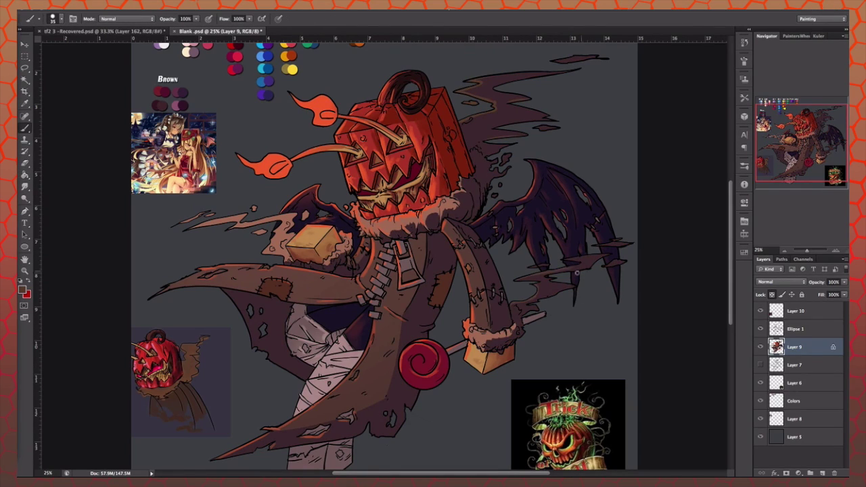
# Step: Pick a dark maroon and then a salmon colour for the gradient
pyautogui.press('g')
pyautogui.click(23, 289)
pyautogui.click(232, 236)
pyautogui.click(22, 289)
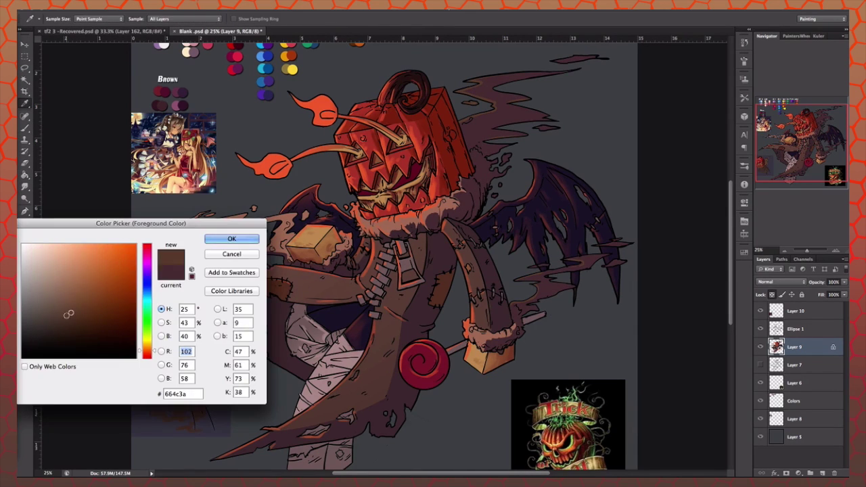
pyautogui.click(229, 238)
# Step: Lay a light salmon gradient over the smoke wisps and coat, then deselect and zoom out
pyautogui.hotkey('shift', 'g')
pyautogui.hotkey('shift', 'g')
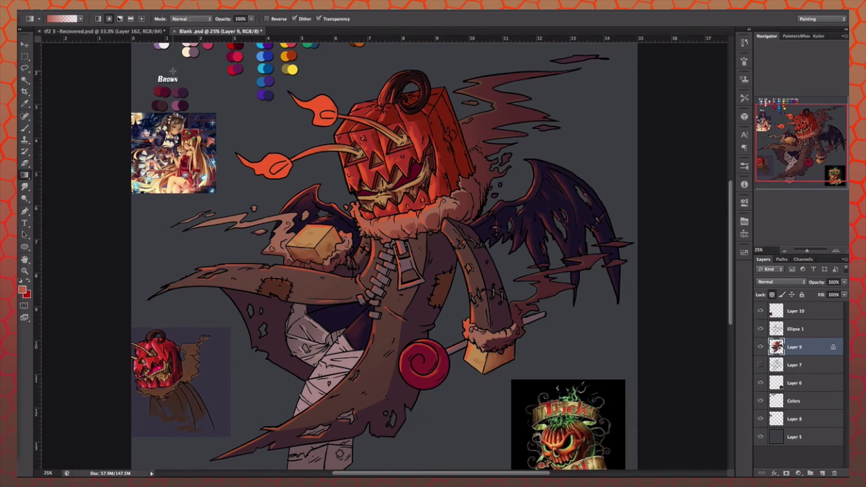
pyautogui.hotkey('ctrl', 'shift', 'd')
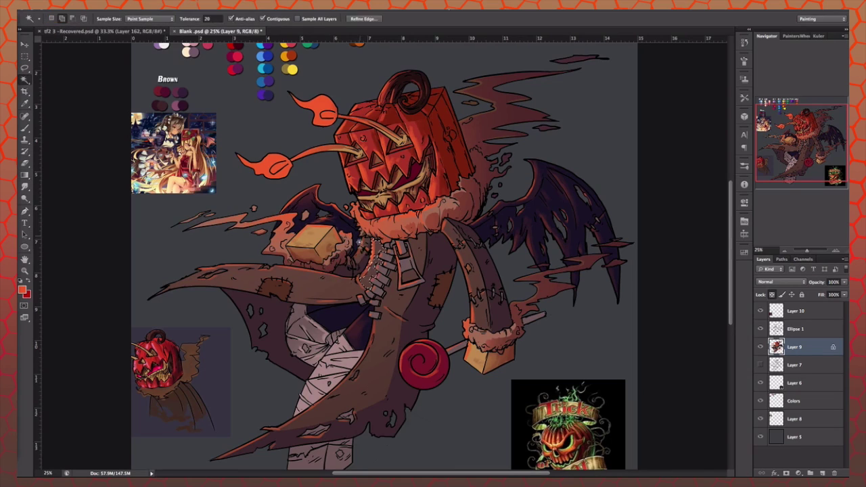
pyautogui.moveTo(284, 257); pyautogui.dragTo(405, 379)
pyautogui.hotkey('ctrl', 'd')
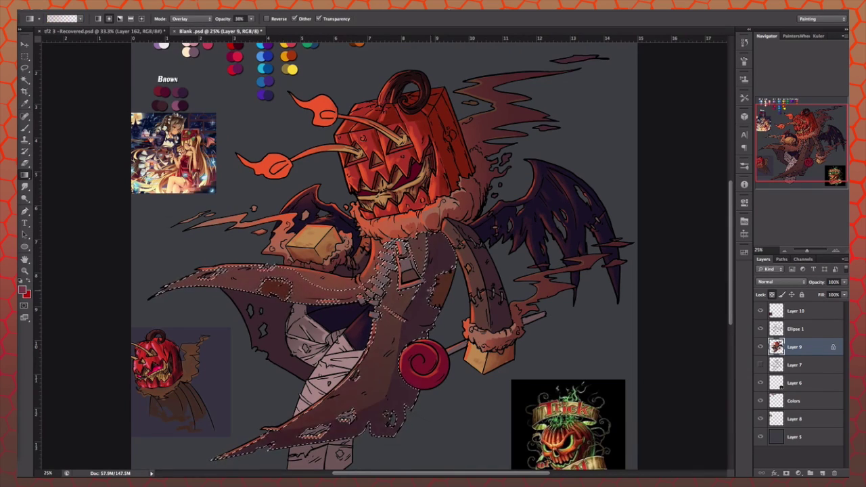
pyautogui.press('b')
pyautogui.click(52, 18)
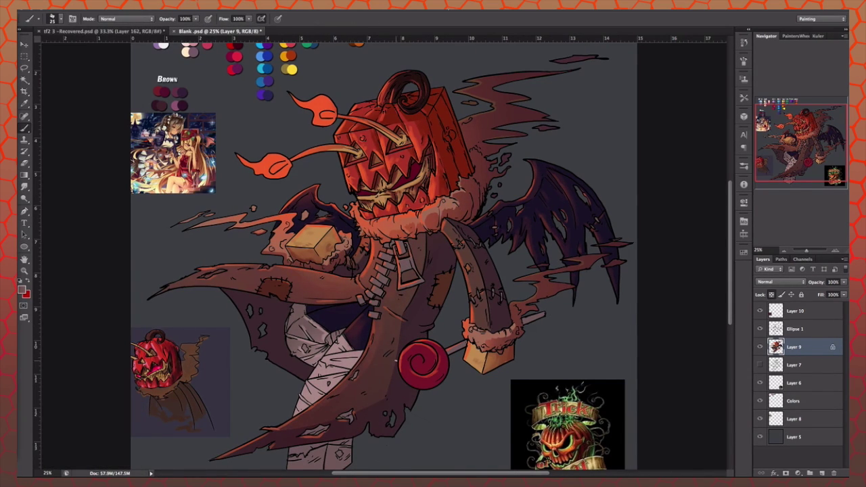
pyautogui.hotkey('ctrl', '-')
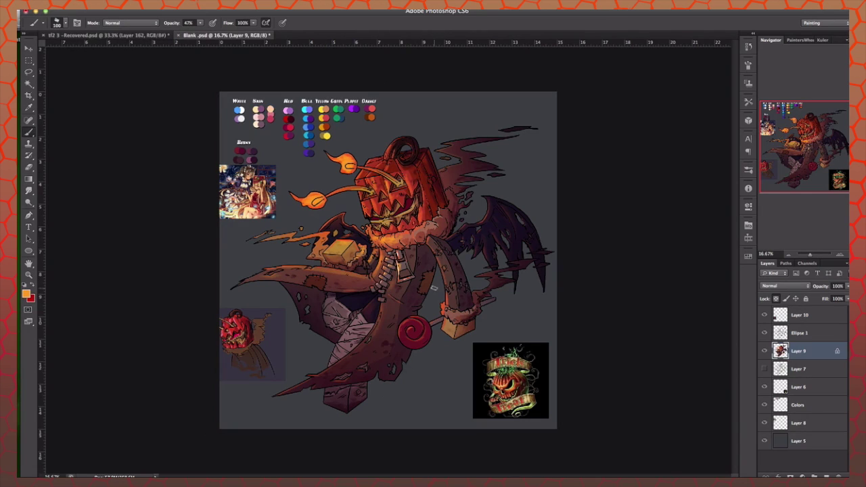
# Step: Draw a pale yellow moon behind the pumpkin head and lock its transparency
pyautogui.click(26, 292)
pyautogui.press('Return')
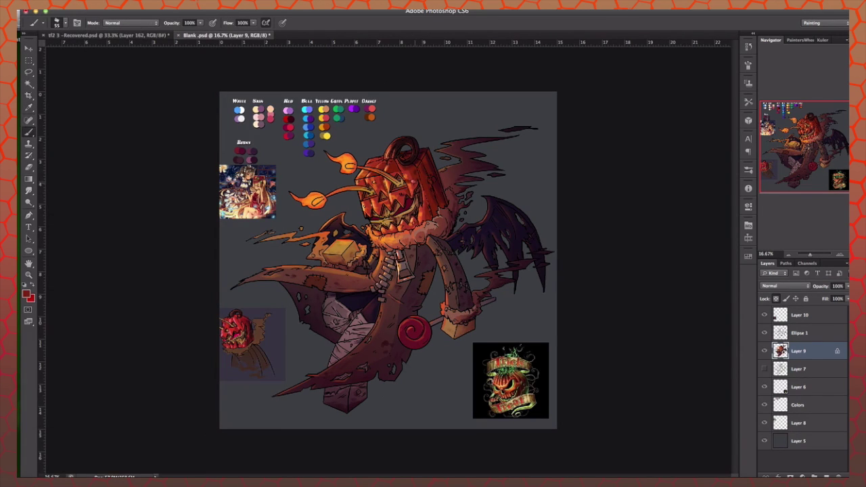
pyautogui.moveTo(282, 132); pyautogui.dragTo(379, 233)
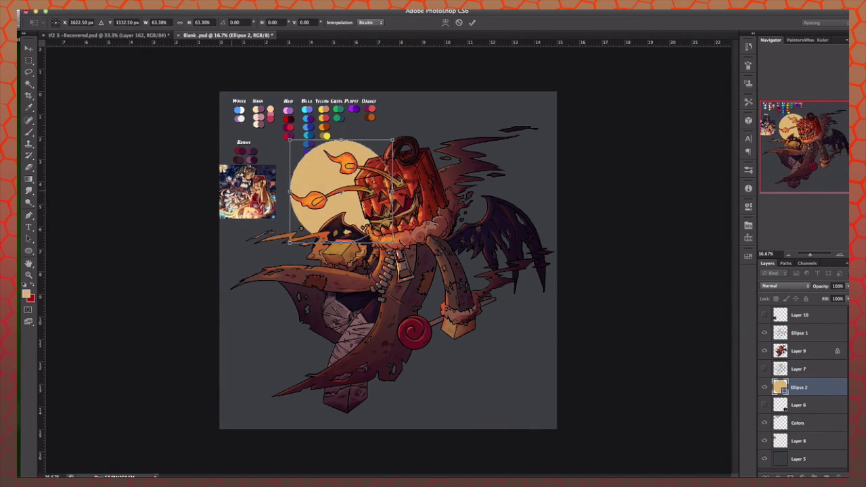
pyautogui.press('/')
pyautogui.press('i')
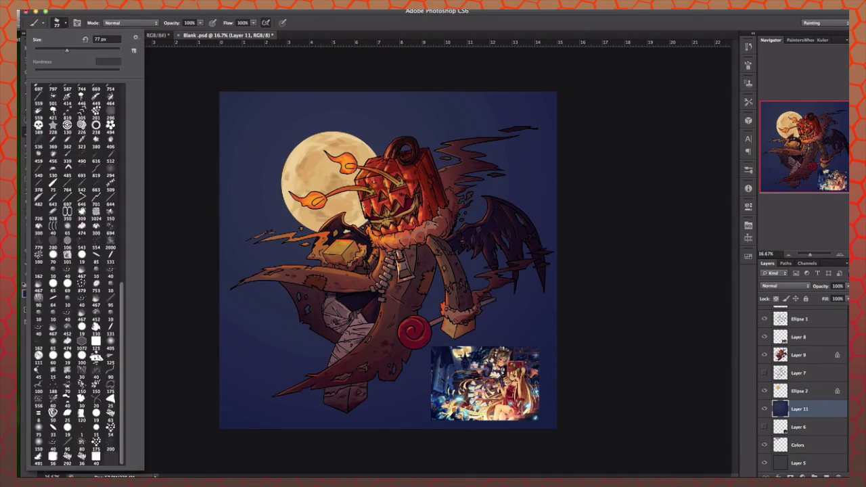
# Step: Fill the background with a blue night-sky gradient, paint dark clouds and scatter stars
pyautogui.click(766, 427)
pyautogui.click(66, 22)
pyautogui.click(27, 293)
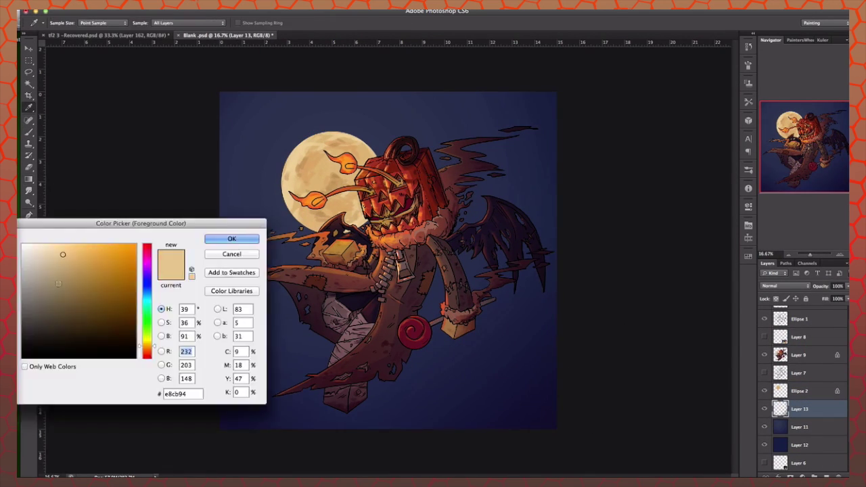
pyautogui.moveTo(224, 182); pyautogui.dragTo(304, 192)
pyautogui.moveTo(233, 233); pyautogui.dragTo(298, 236)
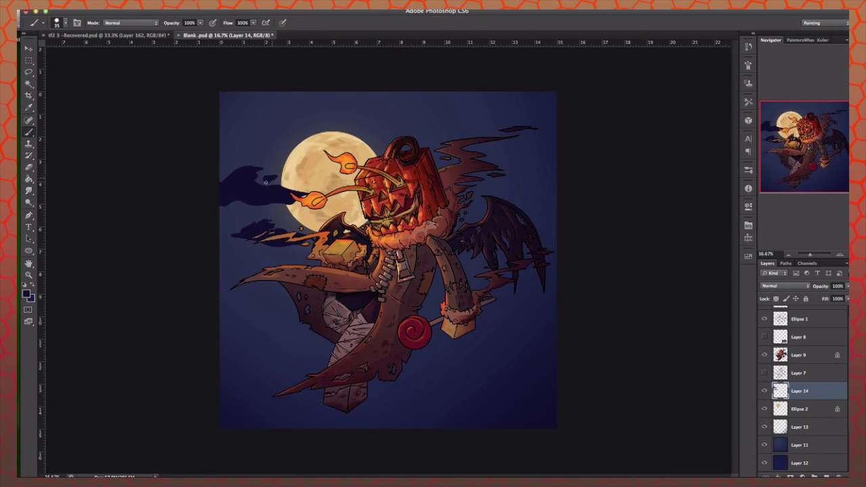
pyautogui.moveTo(174, 194); pyautogui.dragTo(551, 156)
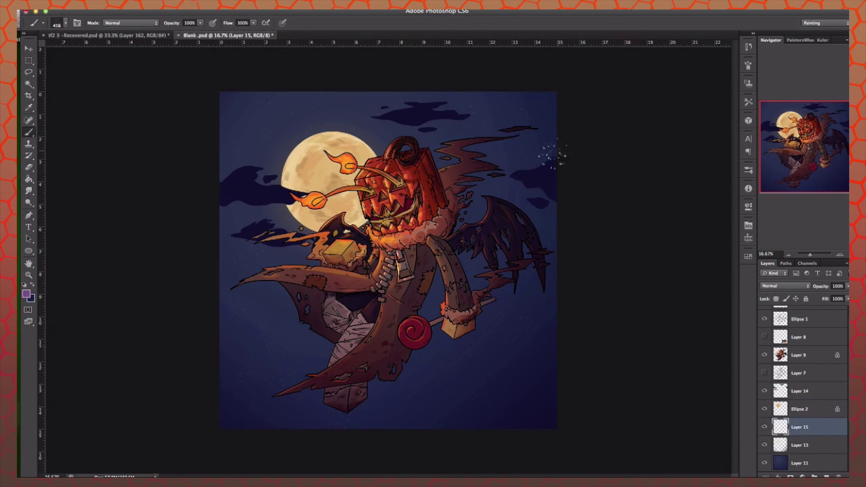
pyautogui.moveTo(331, 460); pyautogui.dragTo(260, 243)
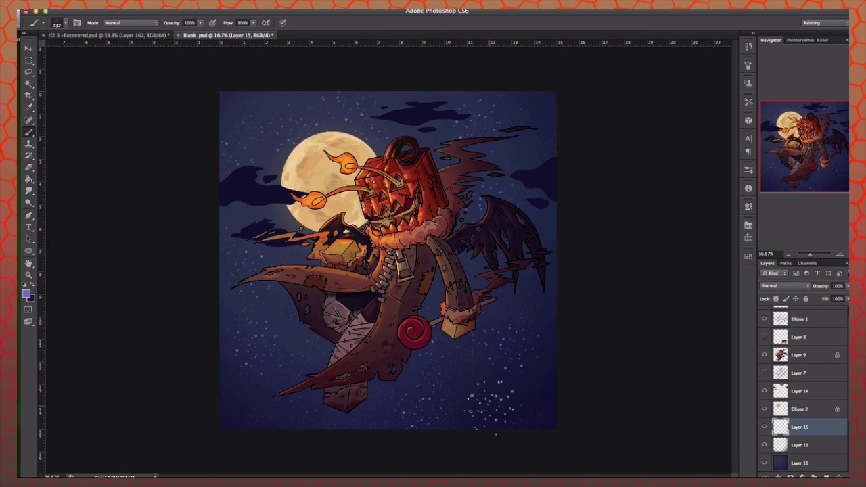